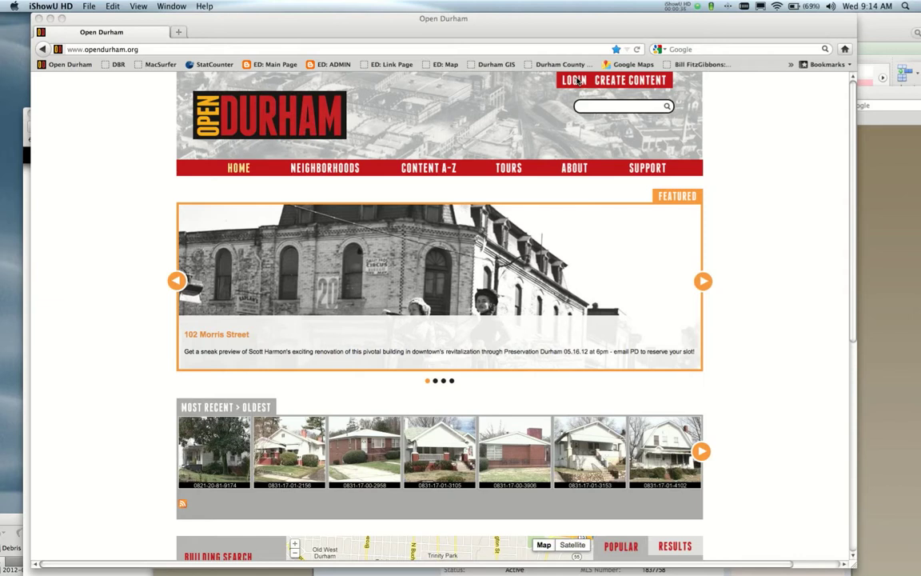
Go from the Open Durham home page to the User account login page via LOGIN.
{"action": "left_click", "coordinate": [580, 81]}
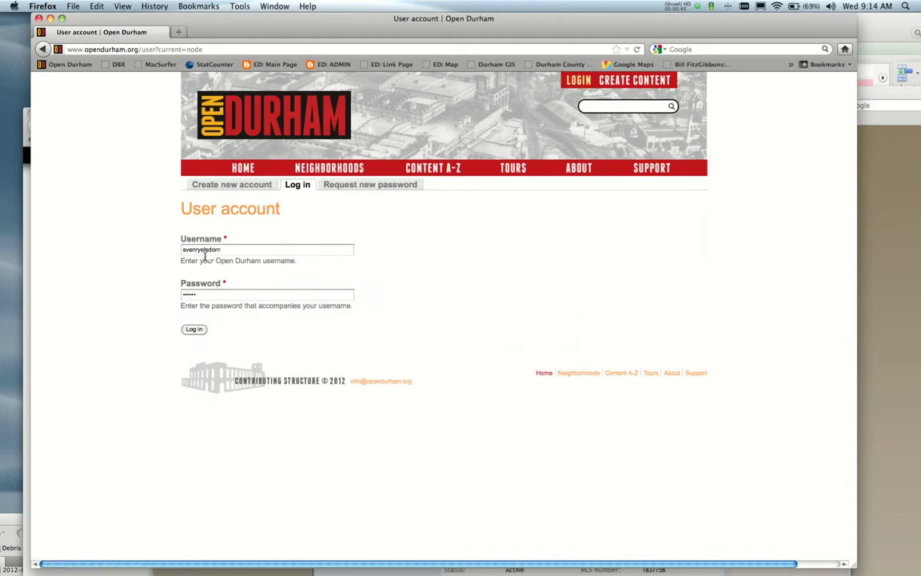
Log in to the contributor account with the pre-filled username and password.
{"action": "left_click", "coordinate": [224, 184]}
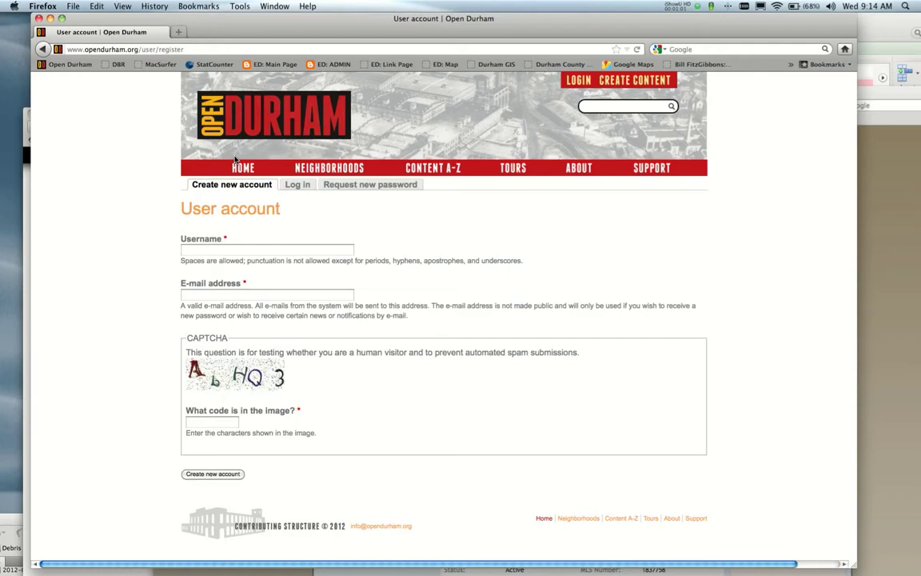
{"action": "left_click", "coordinate": [299, 186]}
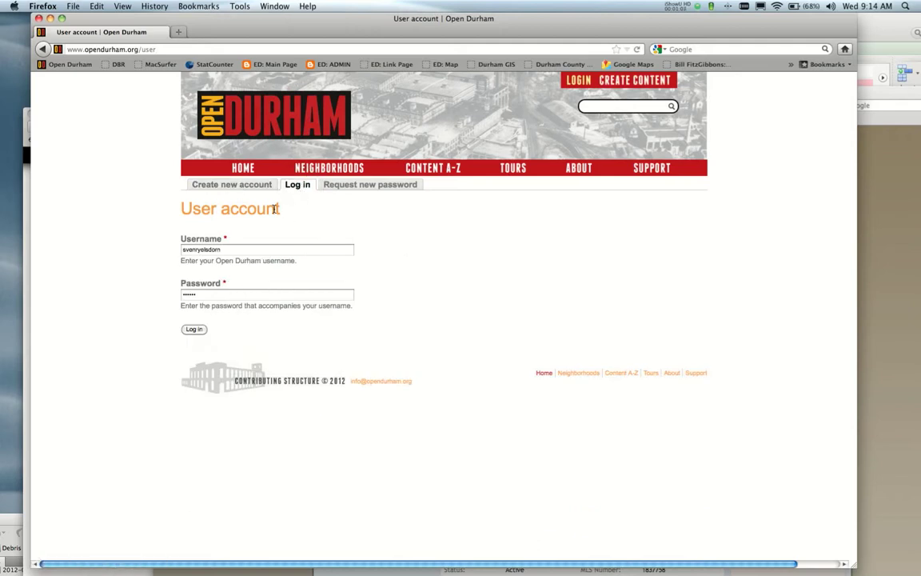
{"action": "left_click", "coordinate": [194, 329]}
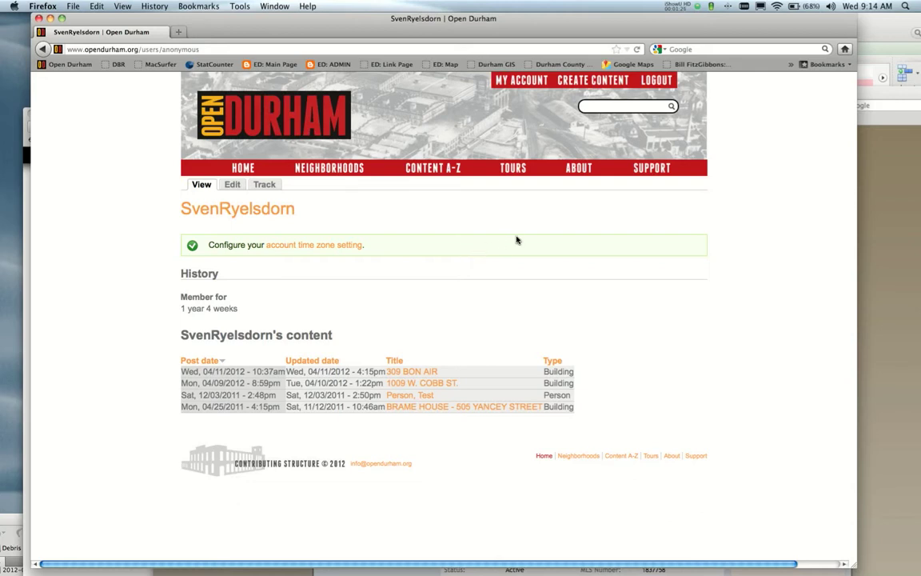
Choose Building from the Create Content list to get a blank Create Building form.
{"action": "left_click", "coordinate": [596, 84]}
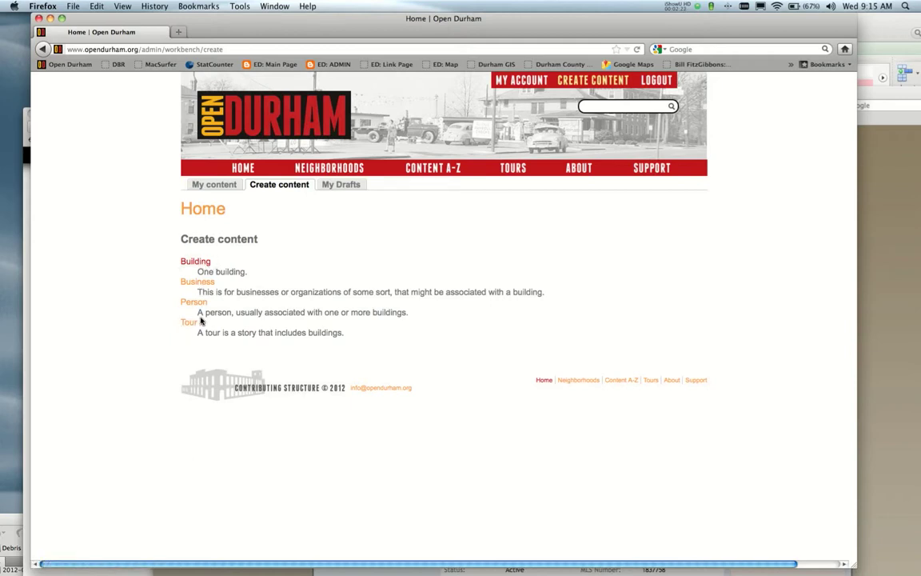
{"action": "left_click", "coordinate": [193, 262]}
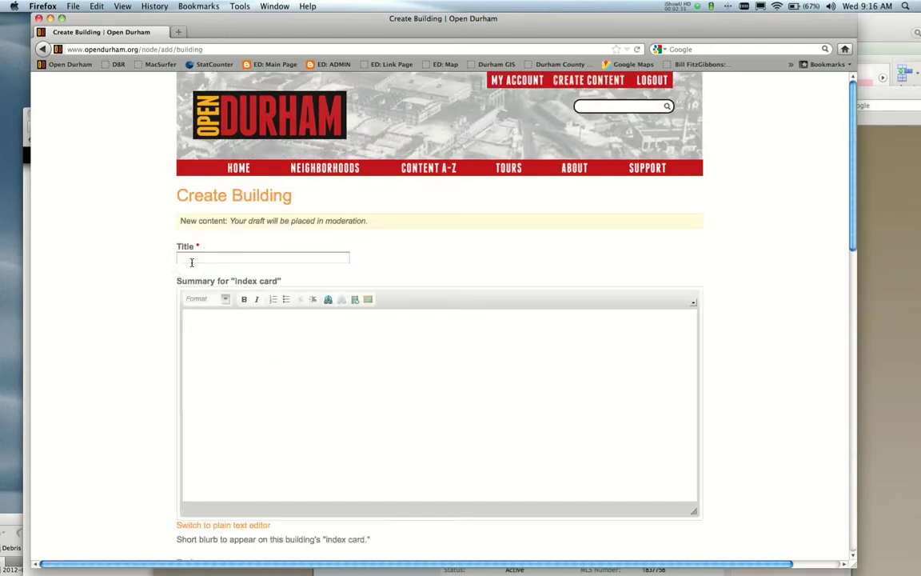
{"action": "left_click_drag", "start_coordinate": [812, 24], "coordinate": [823, 121]}
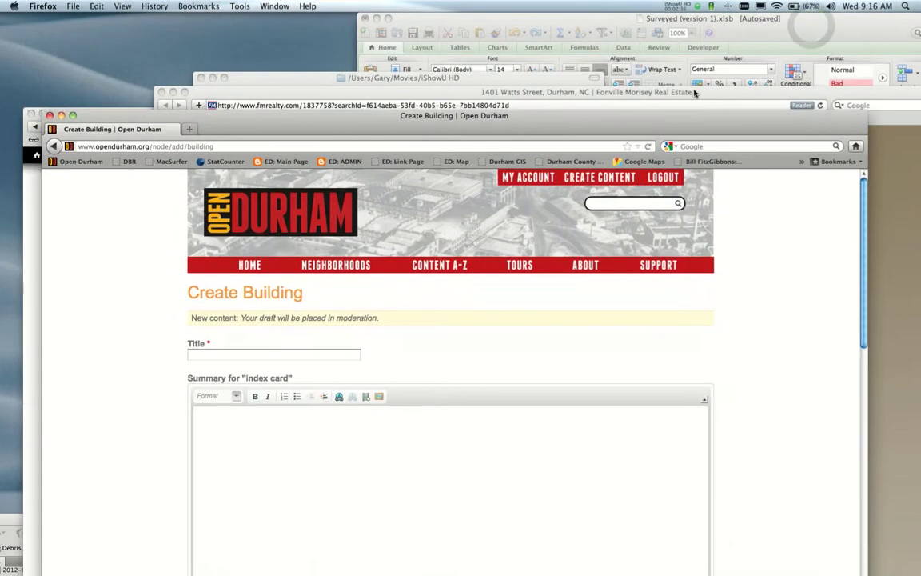
{"action": "left_click_drag", "start_coordinate": [695, 90], "coordinate": [783, 17]}
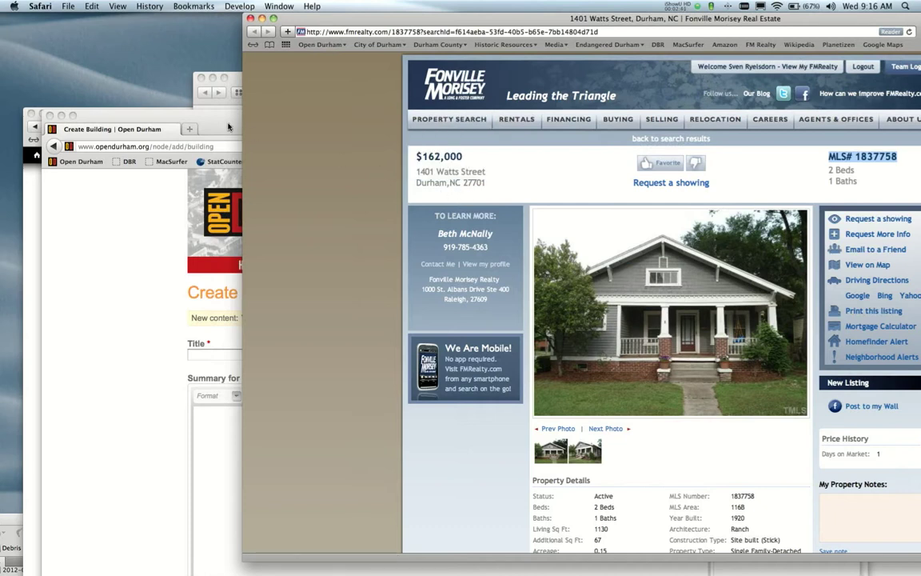
{"action": "left_click_drag", "start_coordinate": [208, 112], "coordinate": [194, 22]}
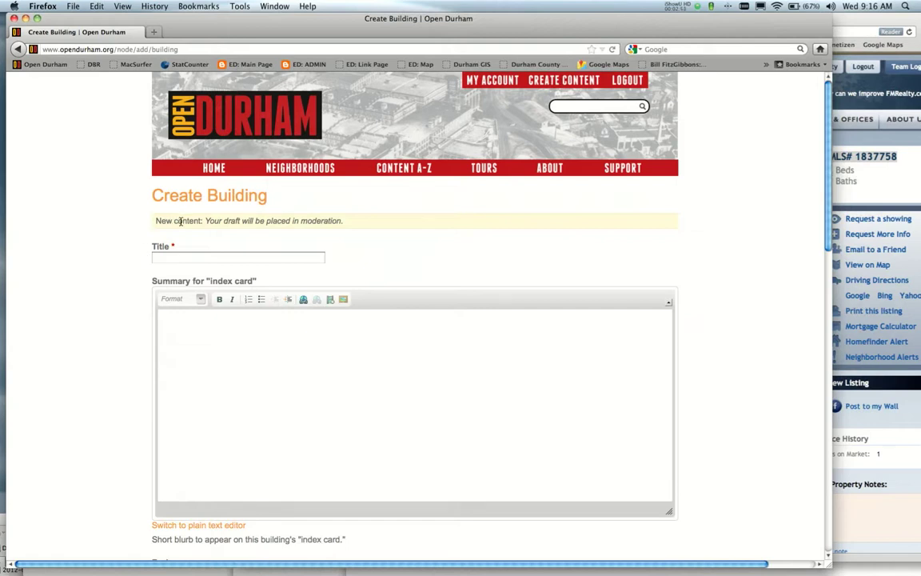
{"action": "left_click", "coordinate": [172, 259]}
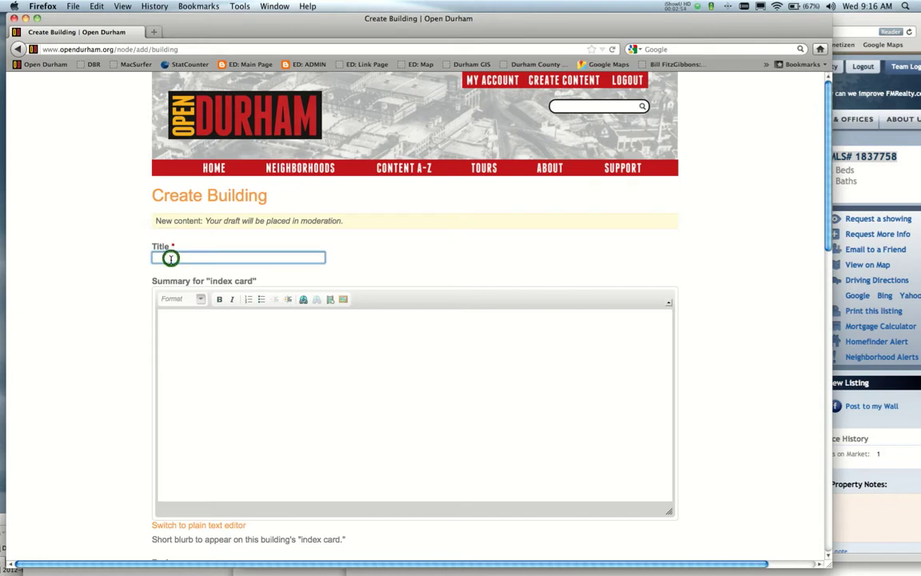
{"action": "scroll", "coordinate": [112, 264], "scroll_direction": "down", "scroll_amount": 5}
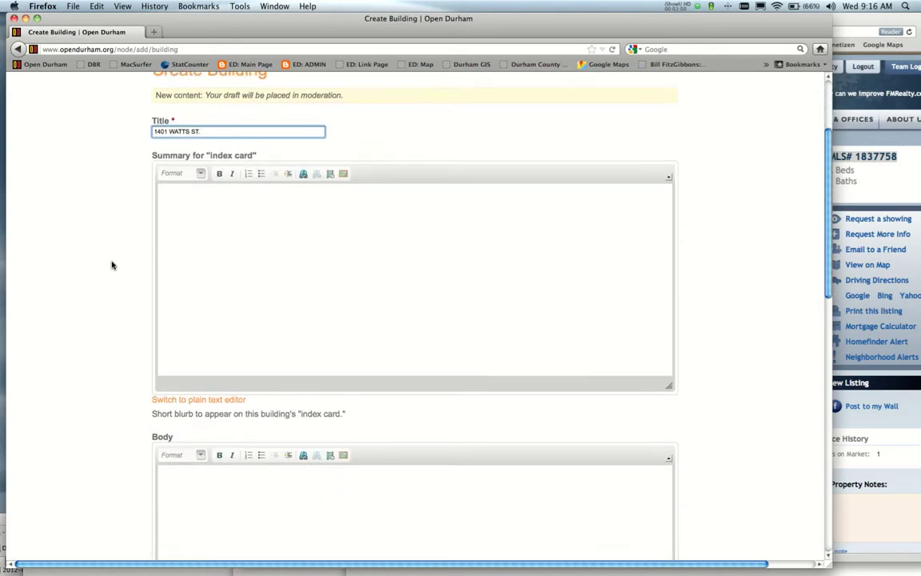
{"action": "scroll", "coordinate": [112, 264], "scroll_direction": "up", "scroll_amount": 3}
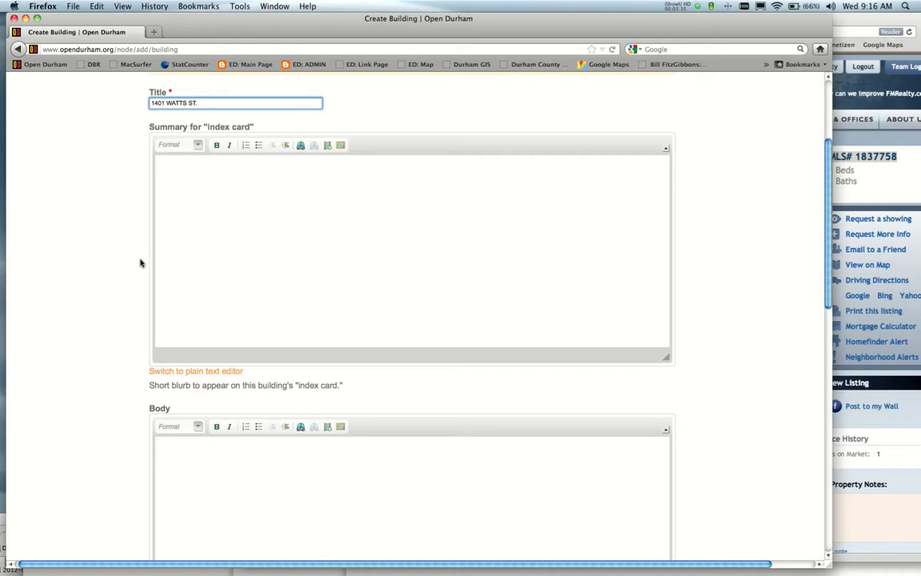
{"action": "scroll", "coordinate": [132, 267], "scroll_direction": "down", "scroll_amount": 3}
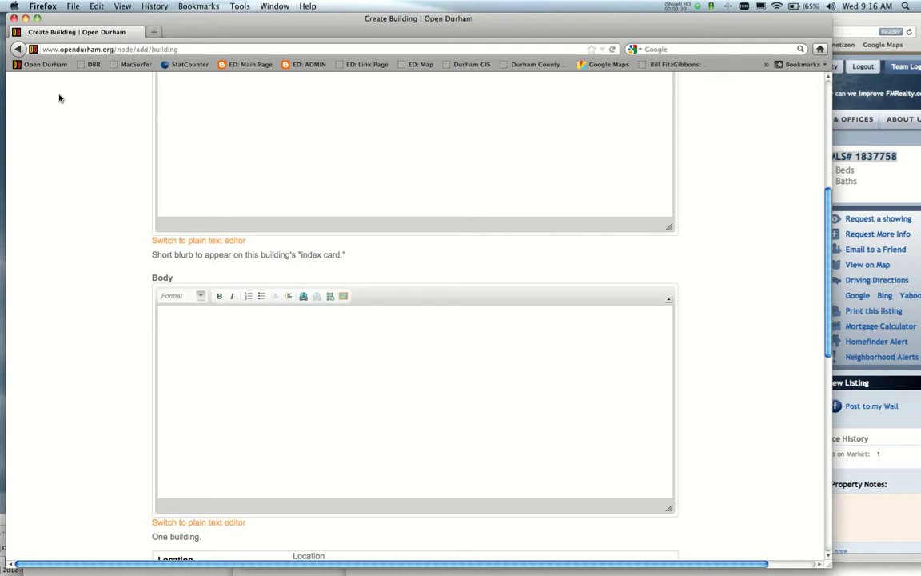
{"action": "left_click_drag", "start_coordinate": [193, 22], "coordinate": [203, 174]}
In Safari, open the Durham National Register PDF list from the Historic Resources bookmarks.
{"action": "left_click", "coordinate": [171, 111]}
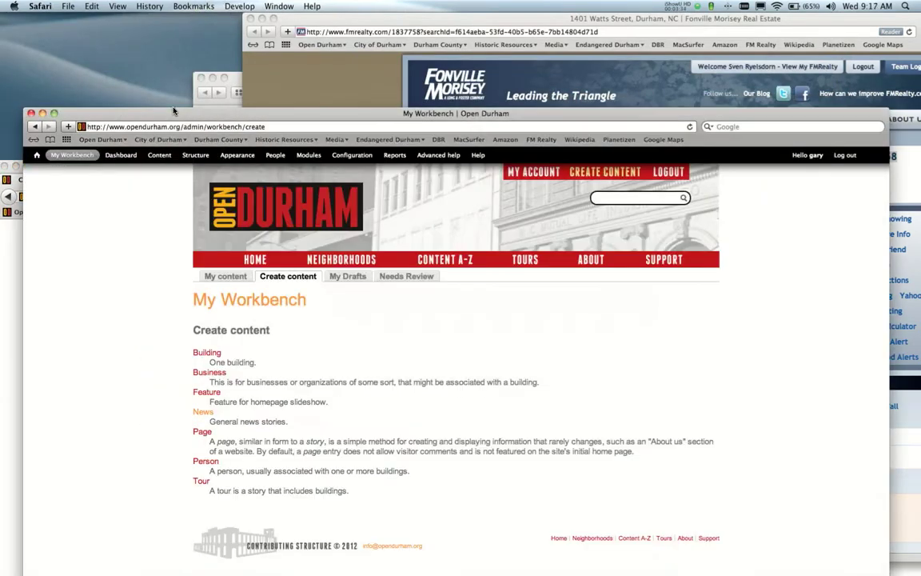
{"action": "left_click", "coordinate": [149, 5]}
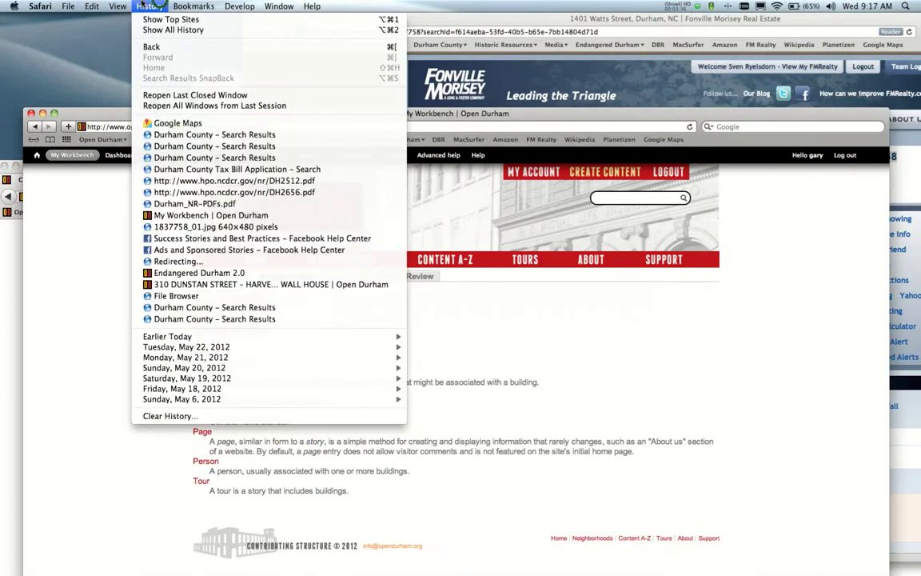
{"action": "left_click", "coordinate": [182, 6]}
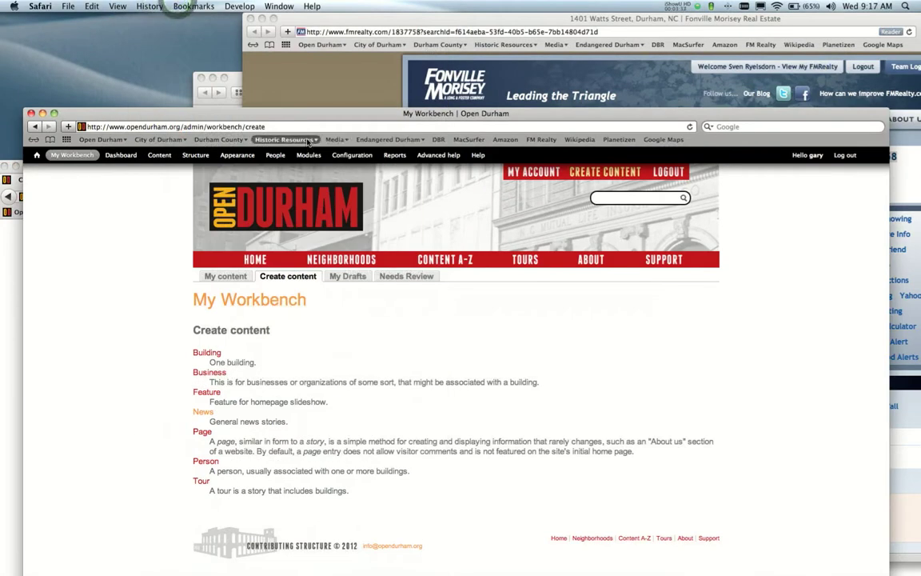
{"action": "left_click", "coordinate": [312, 139]}
{"action": "left_click", "coordinate": [299, 275]}
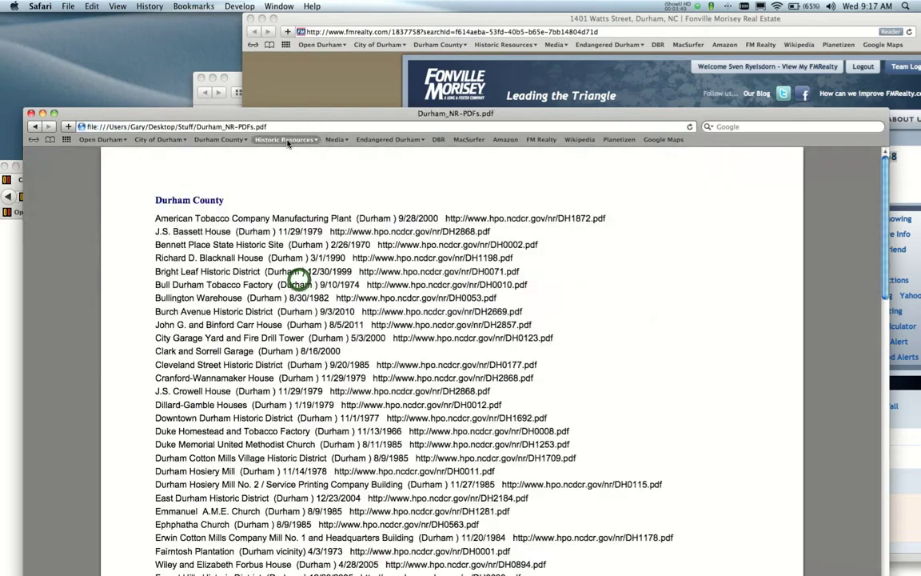
Open the Trinity Historic District Boundary Increase nomination PDF (DH2512).
{"action": "left_click_drag", "start_coordinate": [281, 116], "coordinate": [378, 4]}
{"action": "scroll", "coordinate": [434, 363], "scroll_direction": "down", "scroll_amount": 1}
{"action": "scroll", "coordinate": [434, 364], "scroll_direction": "down", "scroll_amount": 15}
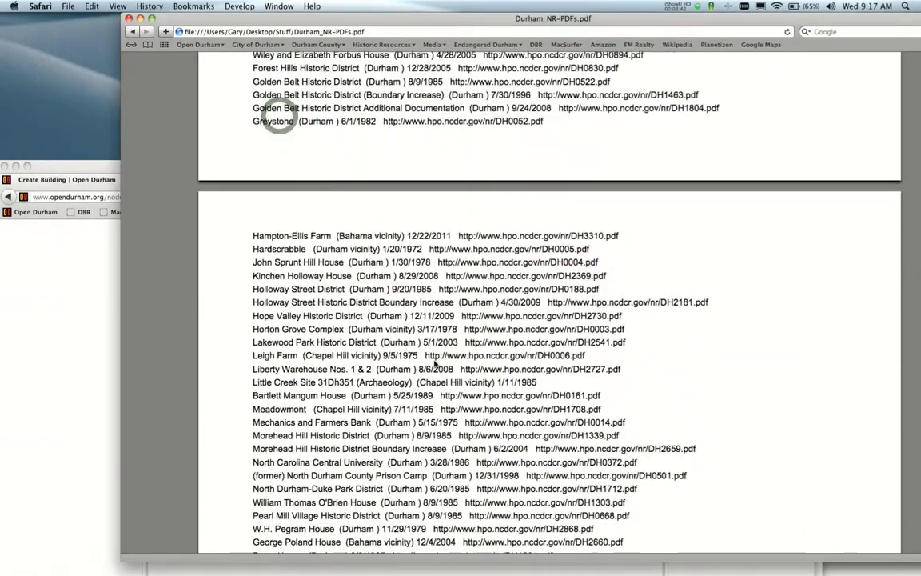
{"action": "scroll", "coordinate": [434, 364], "scroll_direction": "down", "scroll_amount": 2}
{"action": "scroll", "coordinate": [434, 364], "scroll_direction": "down", "scroll_amount": 1}
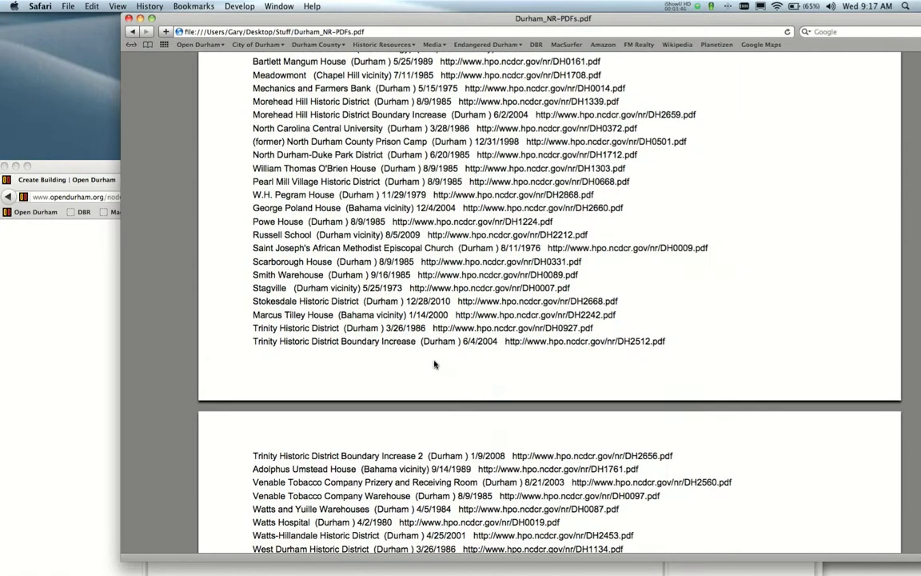
{"action": "left_click", "coordinate": [586, 341]}
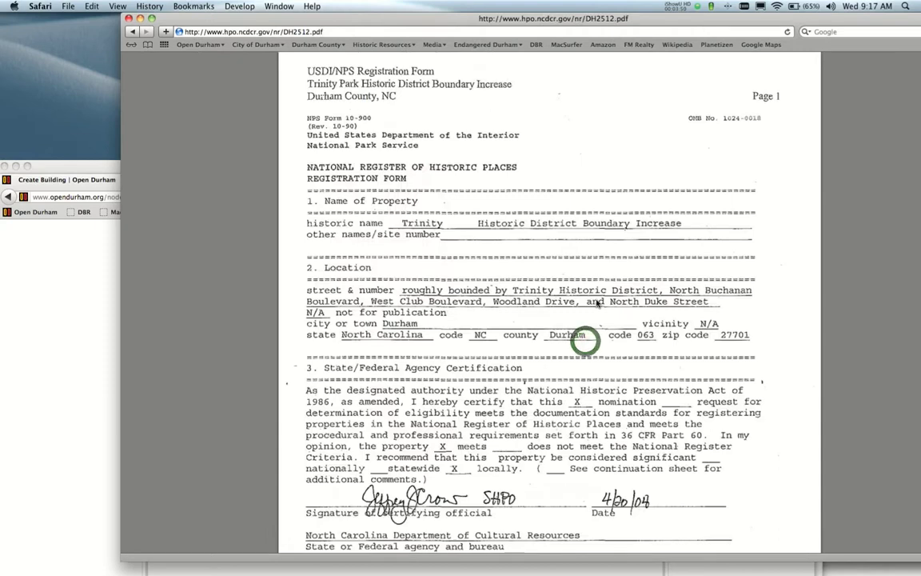
{"action": "scroll", "coordinate": [739, 208], "scroll_direction": "down", "scroll_amount": 7}
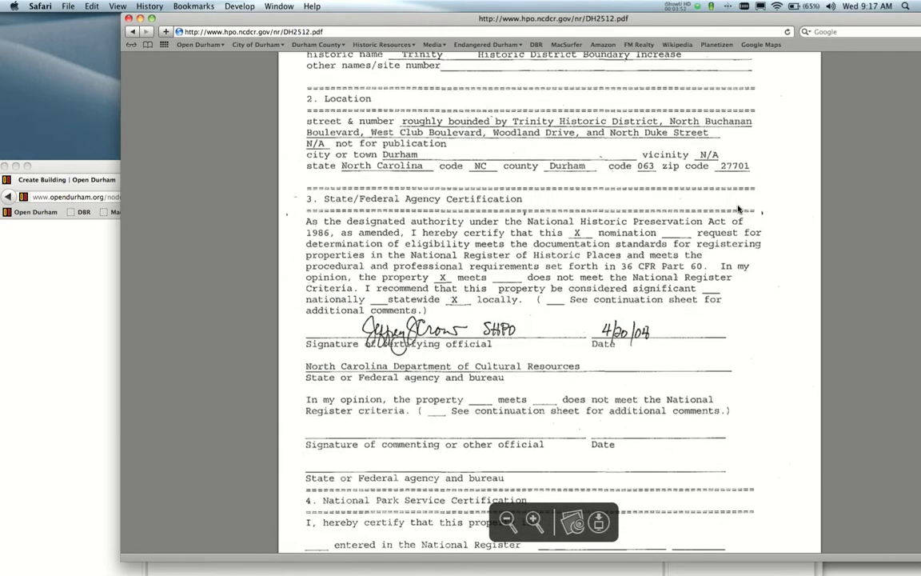
{"action": "scroll", "coordinate": [740, 208], "scroll_direction": "down", "scroll_amount": 9}
{"action": "left_click_drag", "start_coordinate": [751, 20], "coordinate": [672, 18]}
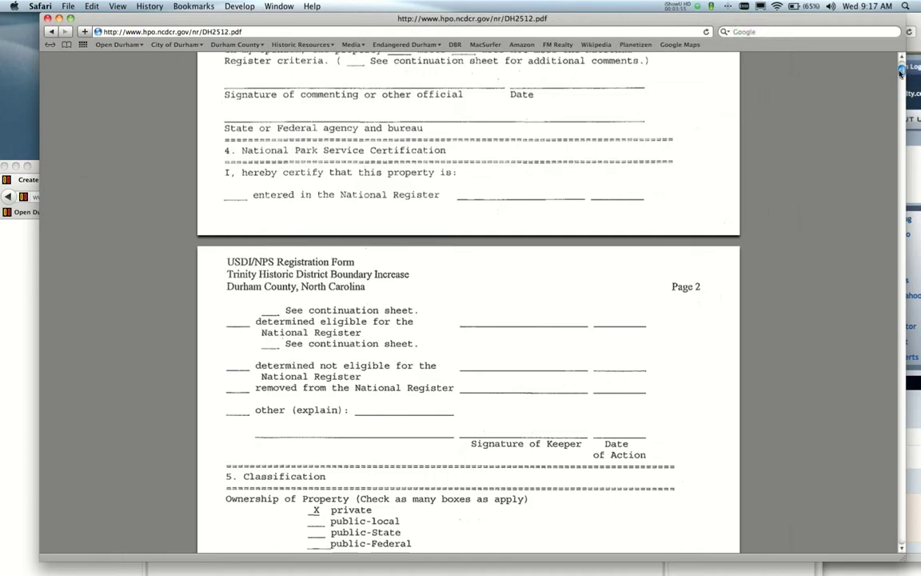
{"action": "left_click_drag", "start_coordinate": [901, 72], "coordinate": [875, 465]}
{"action": "scroll", "coordinate": [625, 390], "scroll_direction": "up", "scroll_amount": 2}
{"action": "scroll", "coordinate": [625, 390], "scroll_direction": "up", "scroll_amount": 10}
{"action": "scroll", "coordinate": [625, 390], "scroll_direction": "up", "scroll_amount": 12}
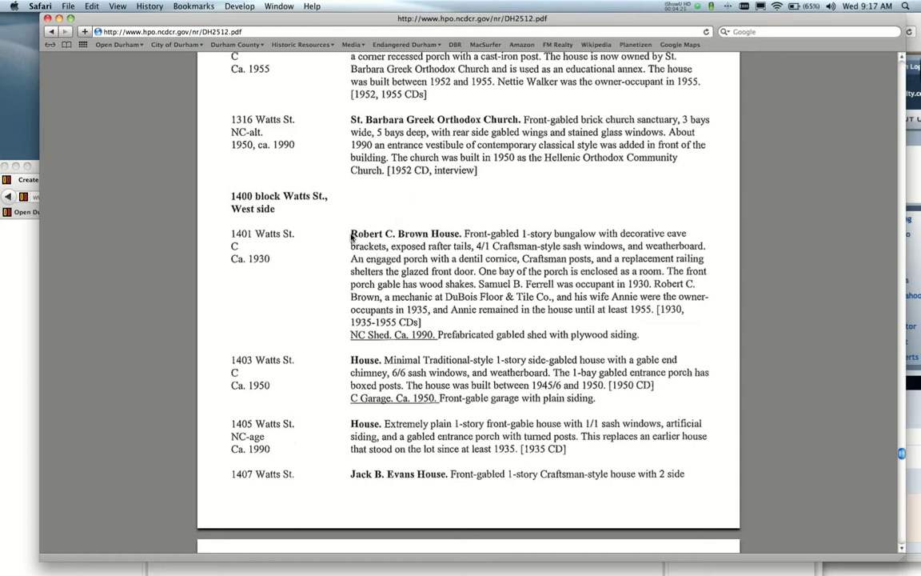
{"action": "left_click_drag", "start_coordinate": [349, 233], "coordinate": [427, 326]}
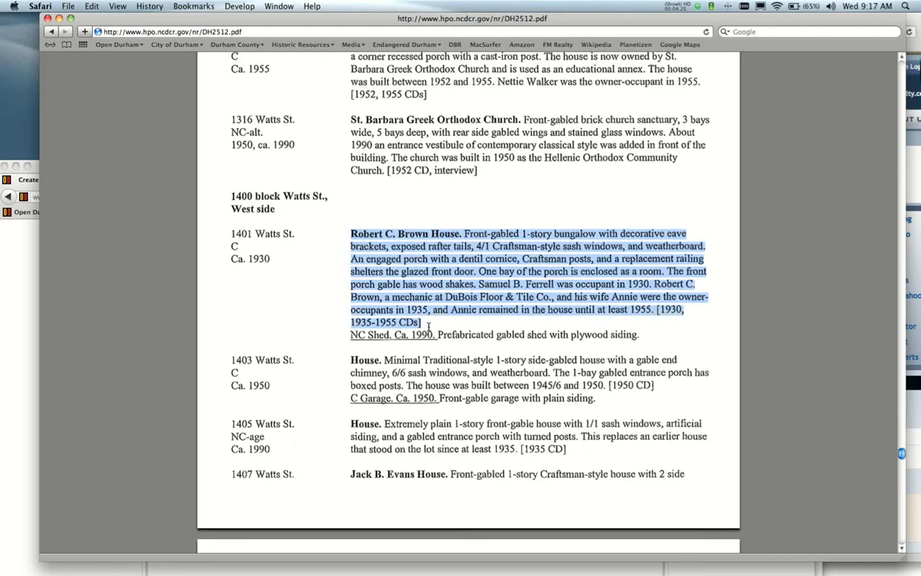
Paste the Robert C. Brown House description into the building's Body field.
{"action": "left_click", "coordinate": [21, 253]}
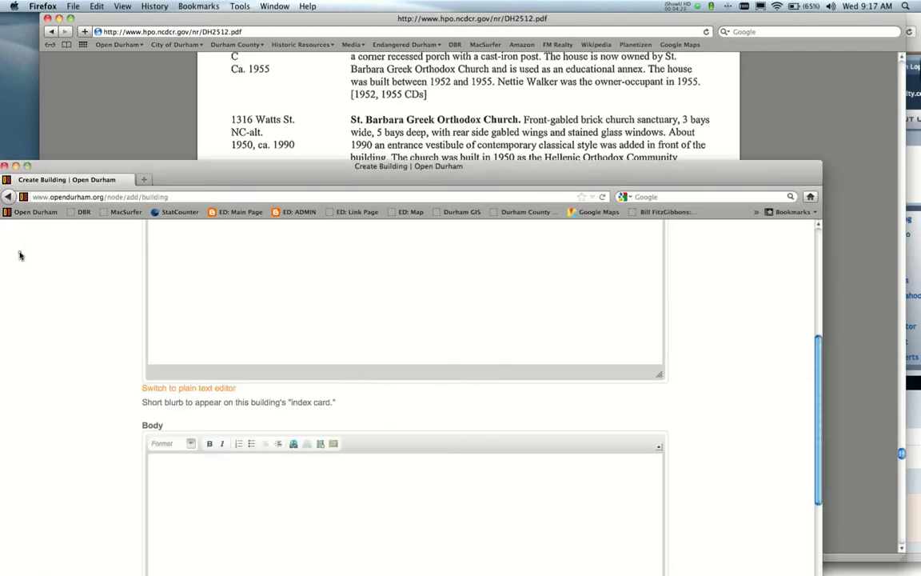
{"action": "left_click", "coordinate": [214, 479]}
{"action": "left_click_drag", "start_coordinate": [257, 172], "coordinate": [308, 24]}
{"action": "type", "text": "Robert C. Brown House. Front-gabled l-story bungalow with decorative eave brackets, exposed rafter tails, 411 Craftsman-style sash windows, and weatherbom-d. An engaged porch with a dentil cornice, Craftsman posts, and a replacement railing shelters the glazed fi-ont door. One bay of the porch is enclosed as a room. The front porch gable has wood shakes. Samuel B. Fen-ell was occupant in 1930. Robert C. Brown, a mechanic at DuBois Floor & Tile Co., and his wife Annie were the owner- occupants in 1935, and Almie remained in the house until at least 1955. [1930, 1935-1955 CDs]"}
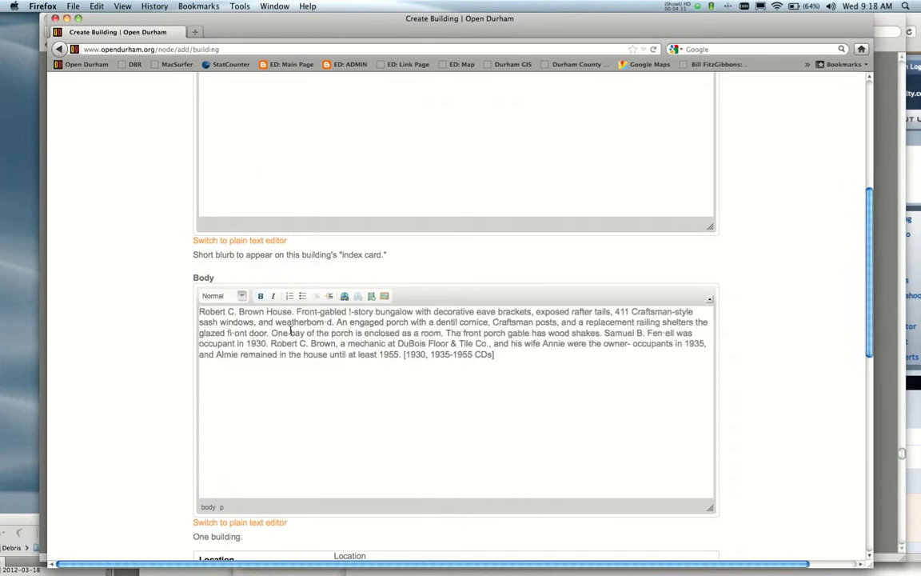
Correct 'l-story' to '1-story' and the window count '411' to '4/1' in the Body.
{"action": "left_click", "coordinate": [350, 312]}
{"action": "key", "text": "BackSpace"}
{"action": "type", "text": "1"}
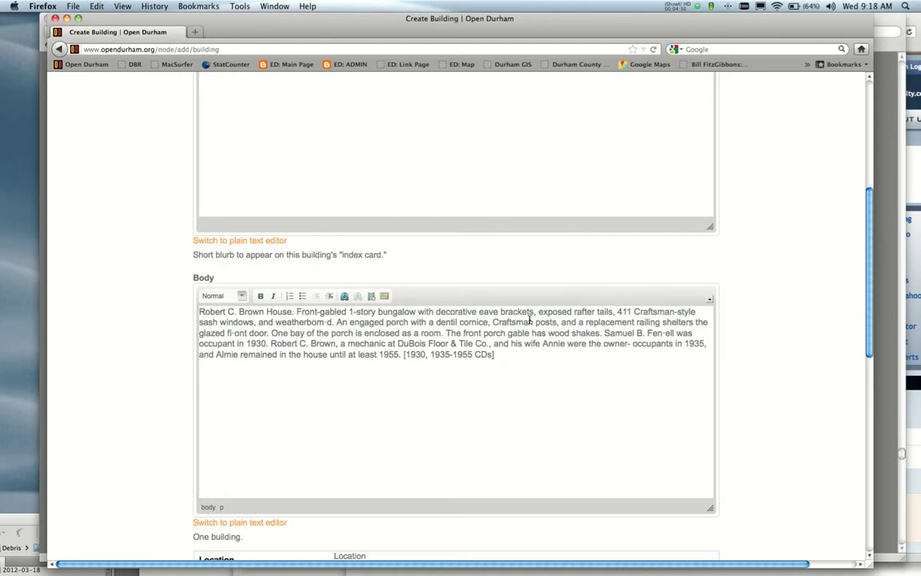
{"action": "left_click_drag", "start_coordinate": [641, 30], "coordinate": [604, 102]}
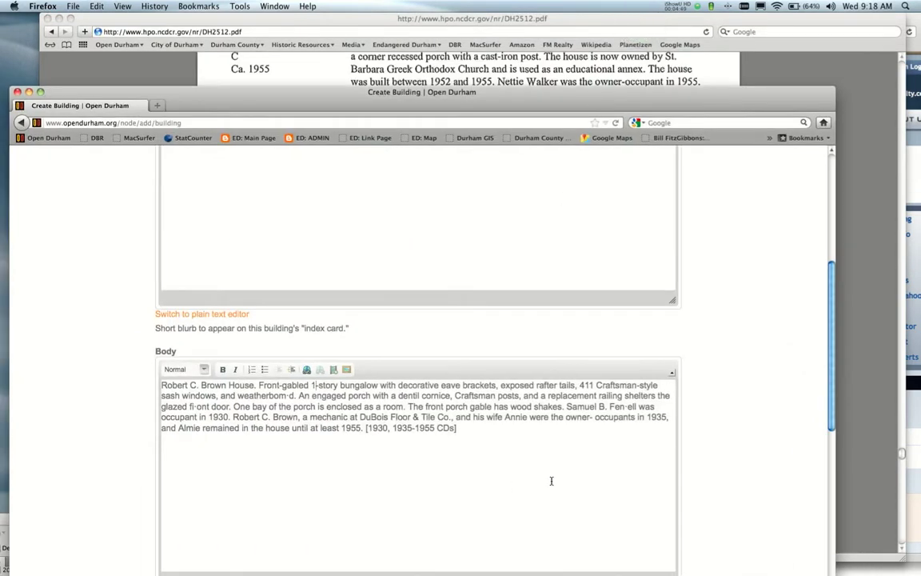
{"action": "left_click", "coordinate": [588, 384]}
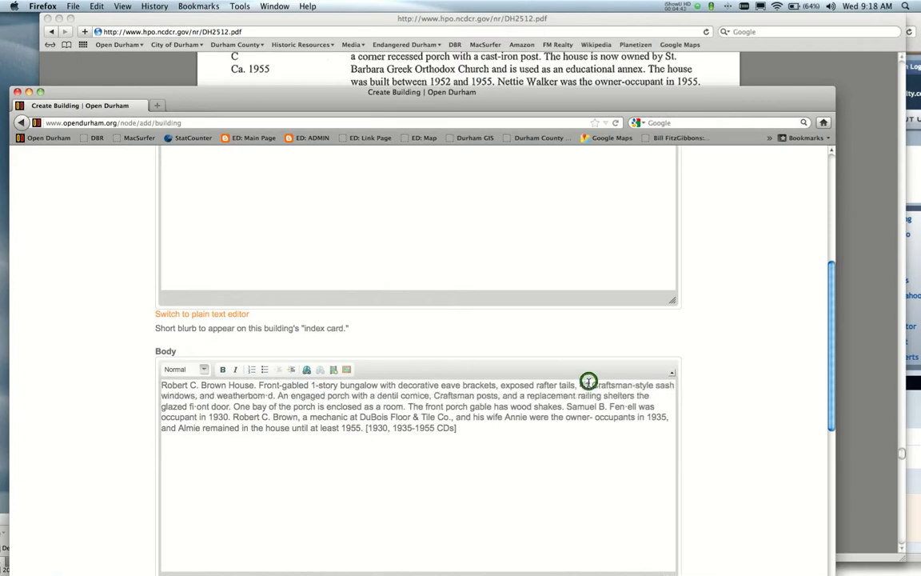
{"action": "key", "text": "BackSpace"}
{"action": "type", "text": "1"}
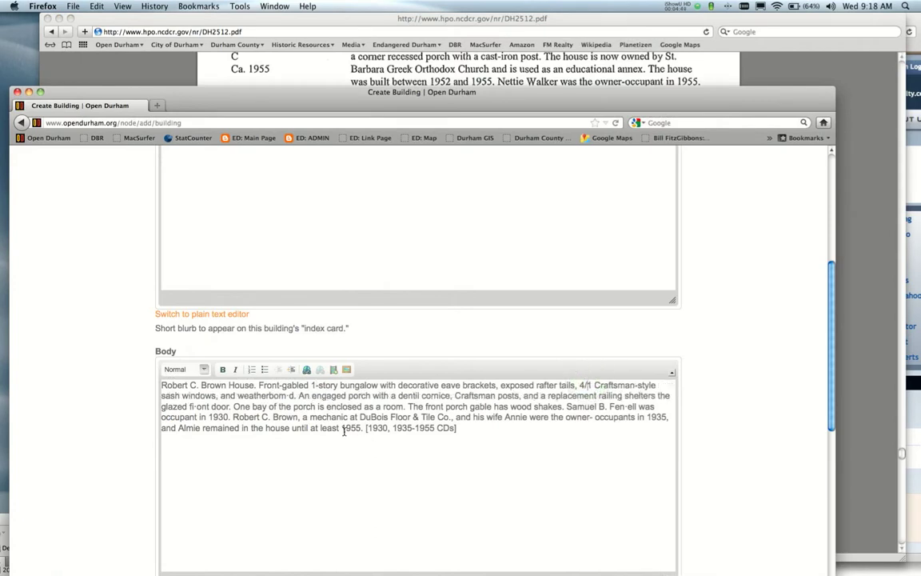
Fix the misspellings 'fiont' to 'front' and 'weatherbomd' to 'weatherboard' in the Body.
{"action": "left_click", "coordinate": [195, 406]}
{"action": "key", "text": "BackSpace"}
{"action": "type", "text": "r"}
{"action": "key", "text": "BackSpace"}
{"action": "type", "text": "r"}
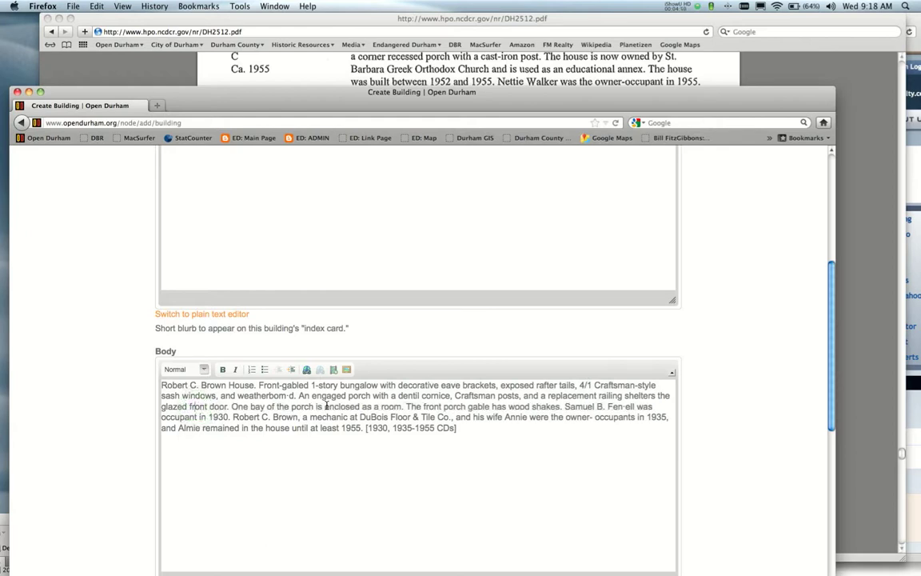
{"action": "left_click", "coordinate": [287, 394]}
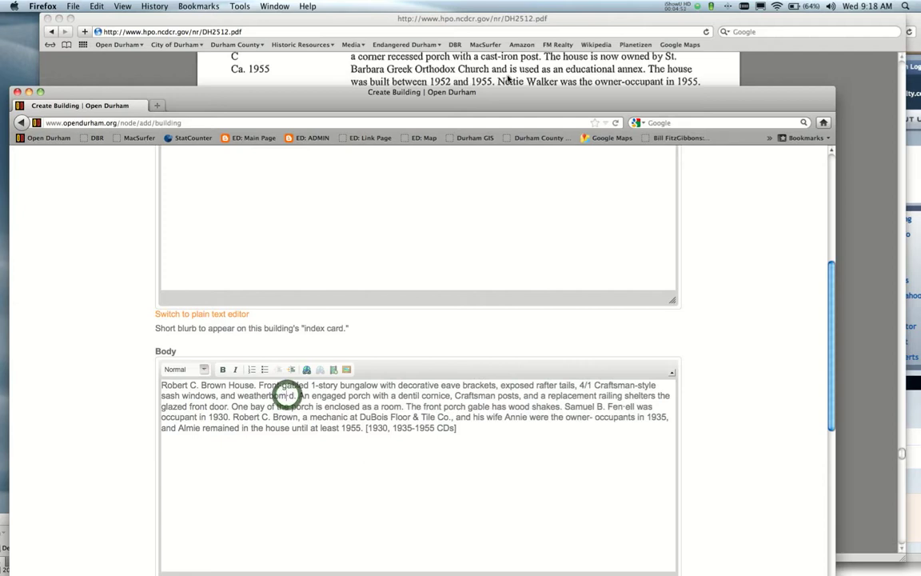
{"action": "left_click_drag", "start_coordinate": [455, 90], "coordinate": [547, 134]}
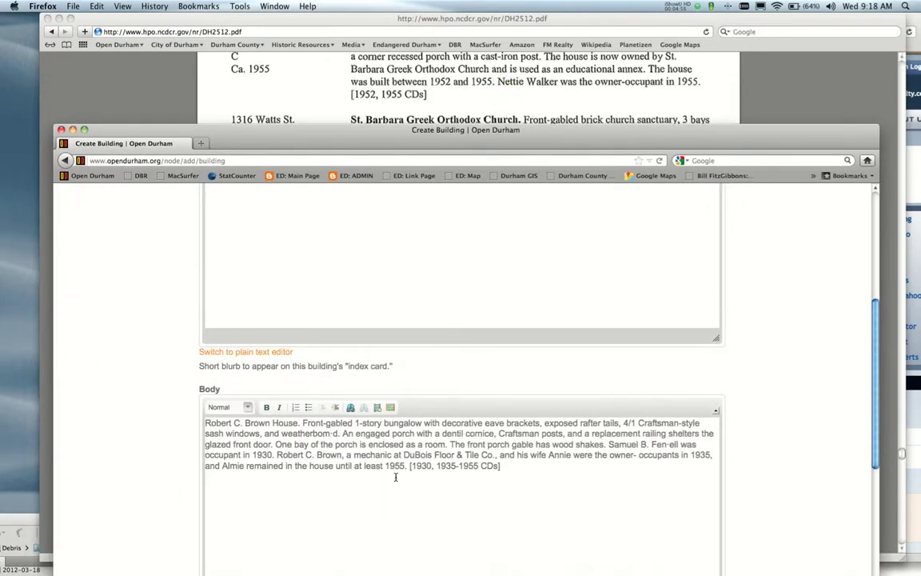
{"action": "key", "text": "BackSpace"}
{"action": "type", "text": "ar"}
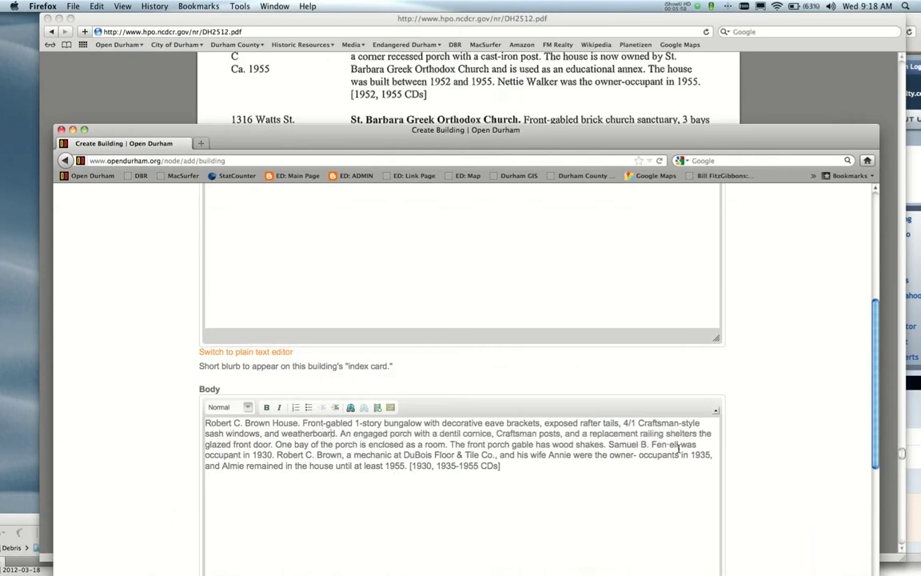
Join 'owner-' and 'occupants' into 'owner-occupants' and enlarge the Open Durham window.
{"action": "left_click", "coordinate": [639, 454]}
{"action": "key", "text": "BackSpace"}
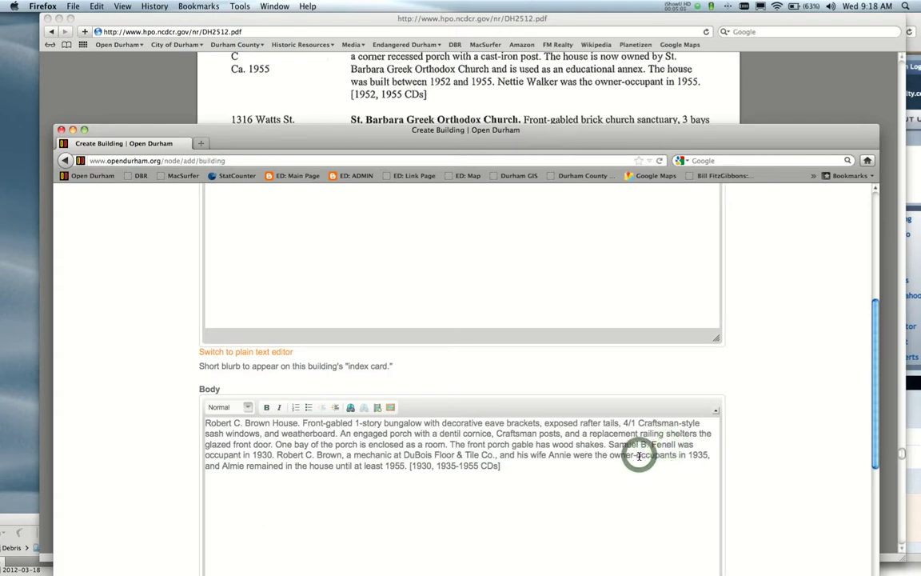
{"action": "double_click", "coordinate": [424, 132]}
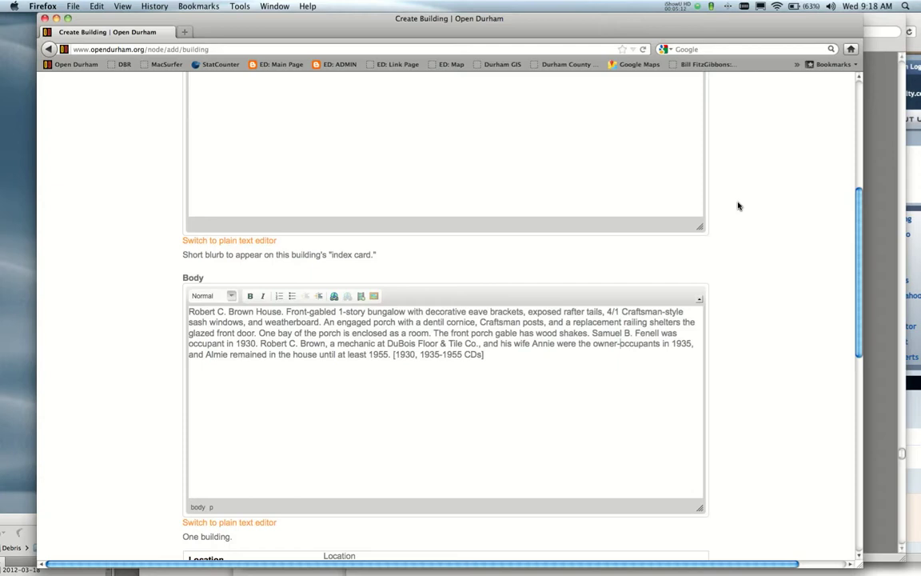
{"action": "scroll", "coordinate": [738, 206], "scroll_direction": "down", "scroll_amount": 3}
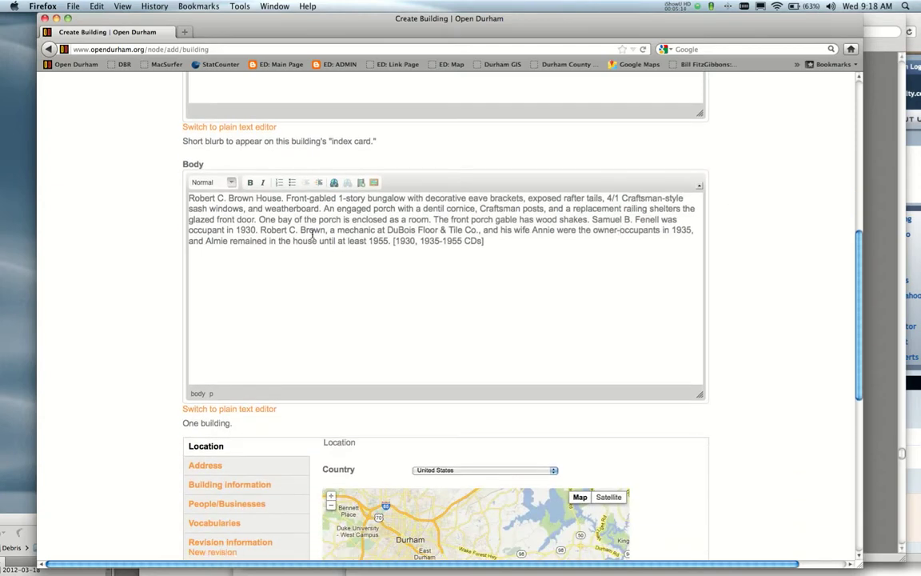
{"action": "left_click", "coordinate": [189, 199]}
Copy the Front-gabled bungalow sentence from the Body into the index-card Summary.
{"action": "left_click", "coordinate": [288, 200], "text": "shift"}
{"action": "key", "text": "super+c"}
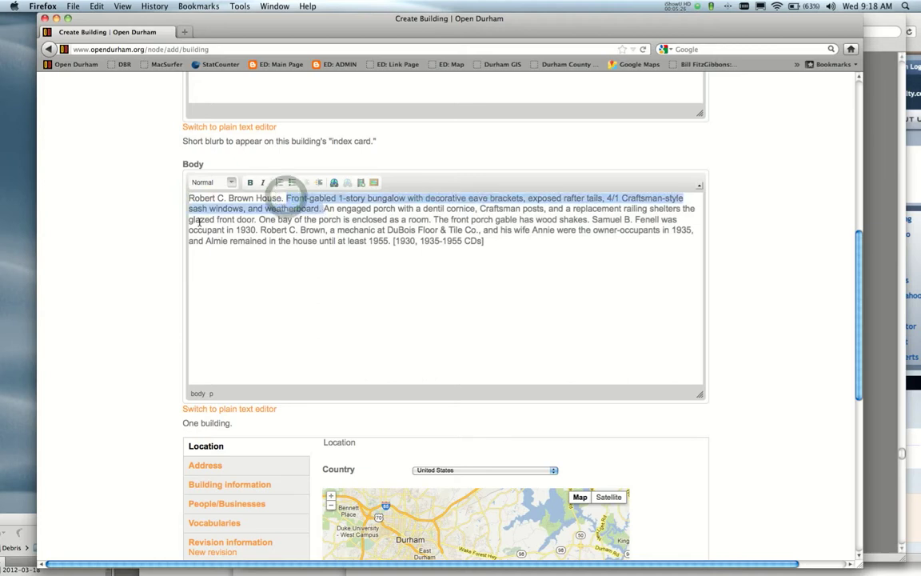
{"action": "scroll", "coordinate": [173, 216], "scroll_direction": "up", "scroll_amount": 5}
{"action": "left_click", "coordinate": [288, 177]}
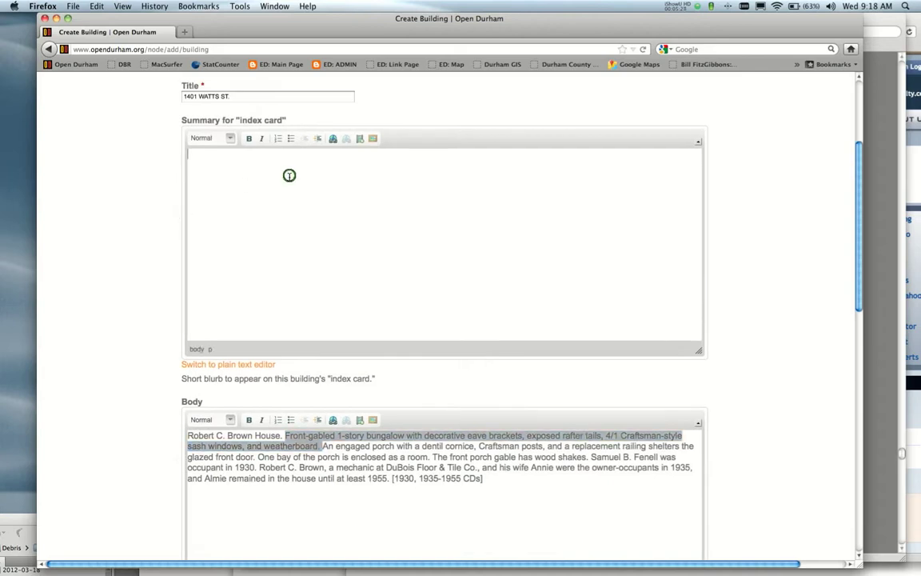
{"action": "key", "text": "super+v"}
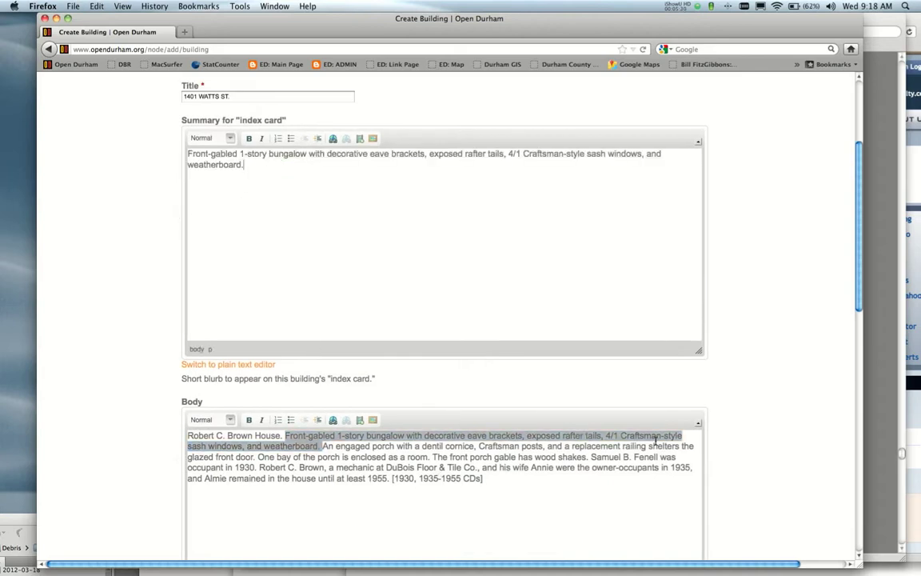
Append the 1930–1955 Samuel B. Fenell occupant-history sentences after 'weatherboard.' in the Summary.
{"action": "left_click_drag", "start_coordinate": [592, 458], "coordinate": [389, 479]}
{"action": "key", "text": "super+c"}
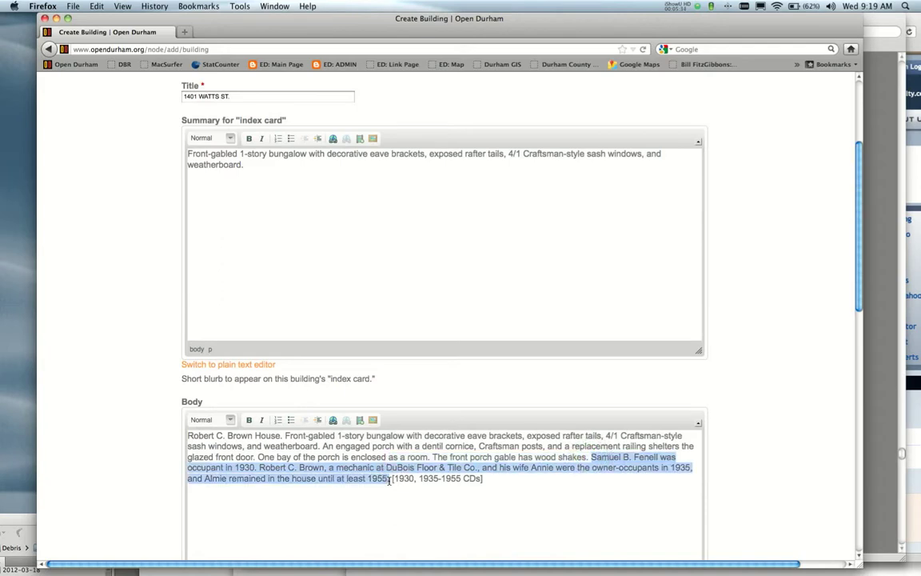
{"action": "left_click", "coordinate": [244, 165]}
{"action": "key", "text": "super+v"}
{"action": "left_click", "coordinate": [250, 165]}
{"action": "left_click", "coordinate": [245, 165]}
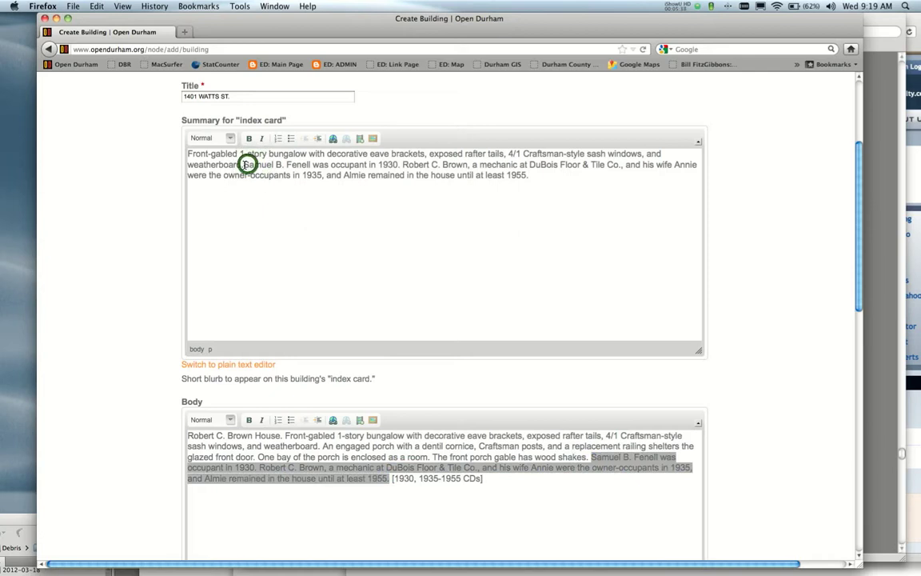
{"action": "scroll", "coordinate": [126, 248], "scroll_direction": "down", "scroll_amount": 5}
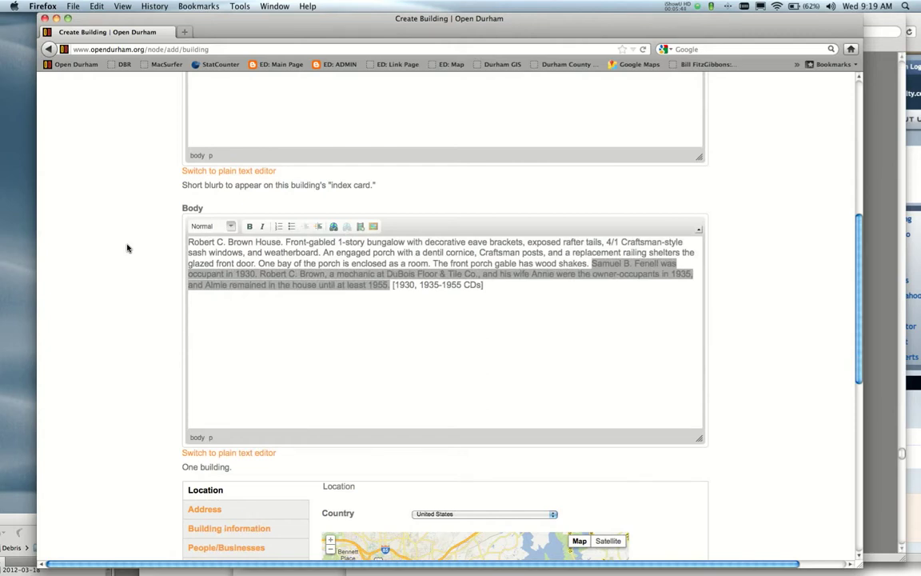
{"action": "scroll", "coordinate": [126, 248], "scroll_direction": "down", "scroll_amount": 2}
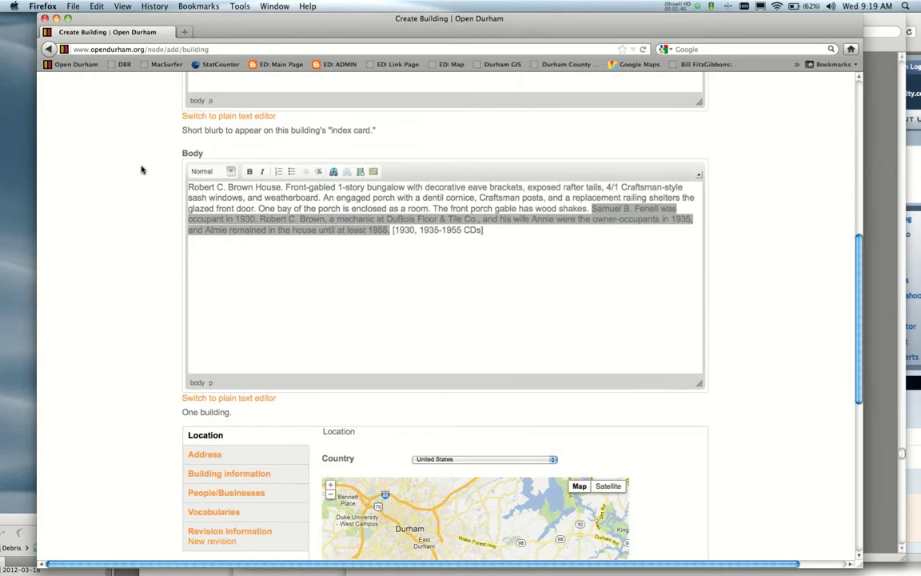
Insert a blank line before 'Robert' at the top of the Body text.
{"action": "left_click", "coordinate": [190, 187]}
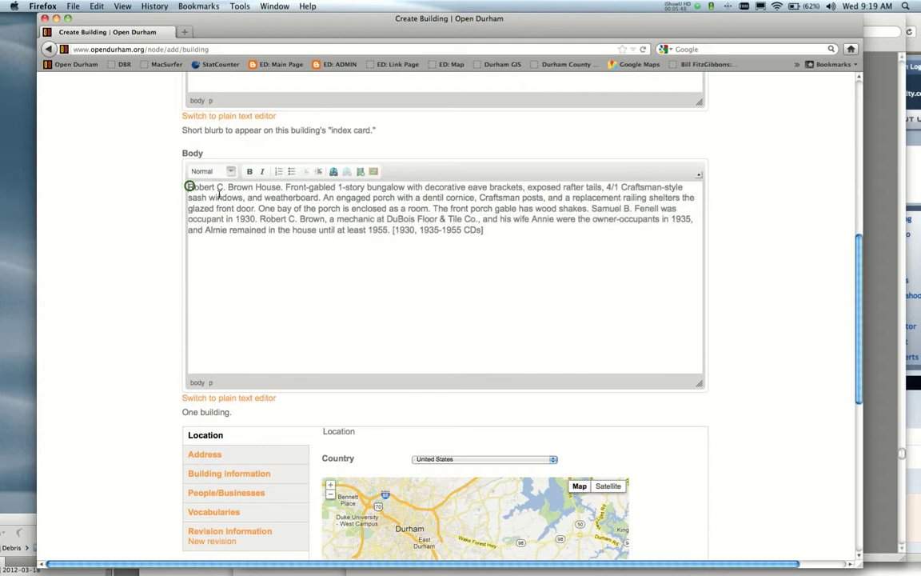
{"action": "scroll", "coordinate": [137, 189], "scroll_direction": "up", "scroll_amount": 5}
{"action": "scroll", "coordinate": [137, 189], "scroll_direction": "down", "scroll_amount": 3}
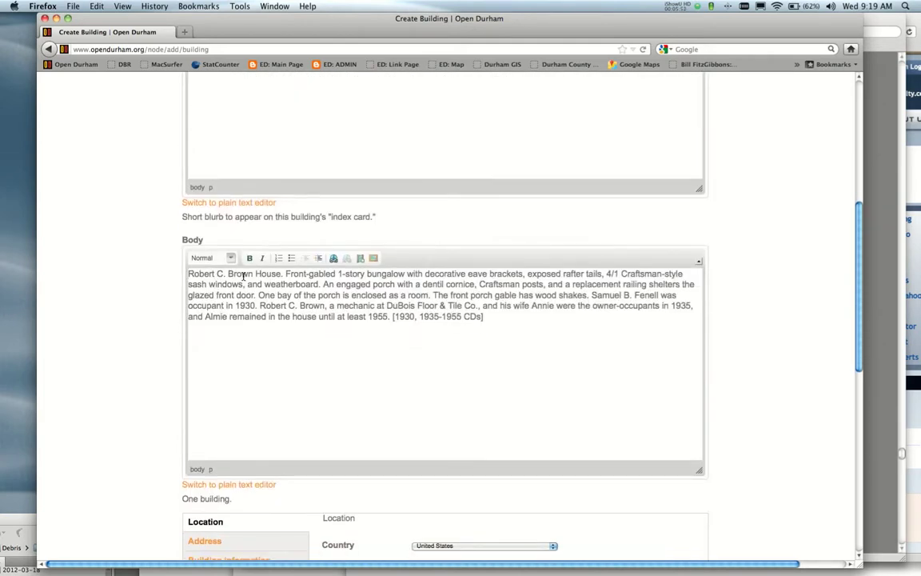
{"action": "key", "text": "Return"}
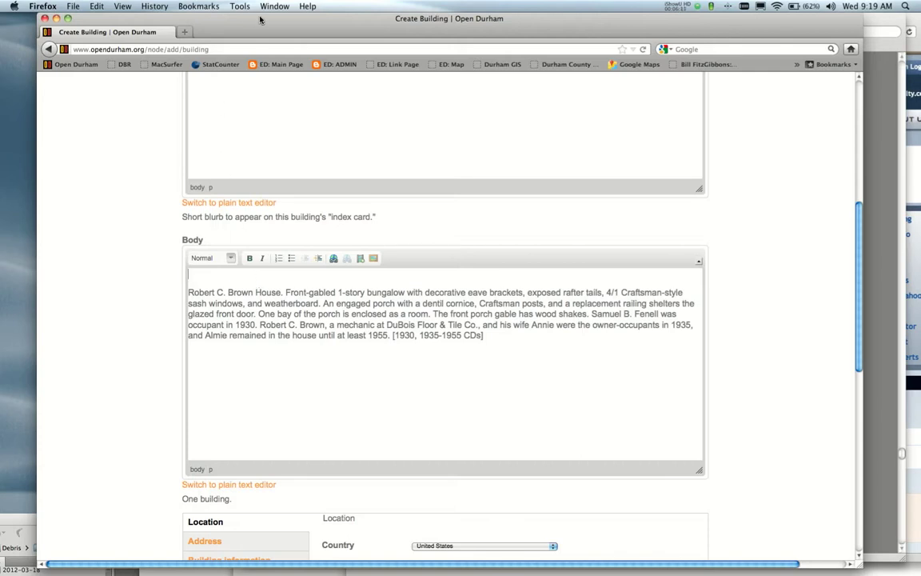
{"action": "left_click_drag", "start_coordinate": [260, 19], "coordinate": [257, 163]}
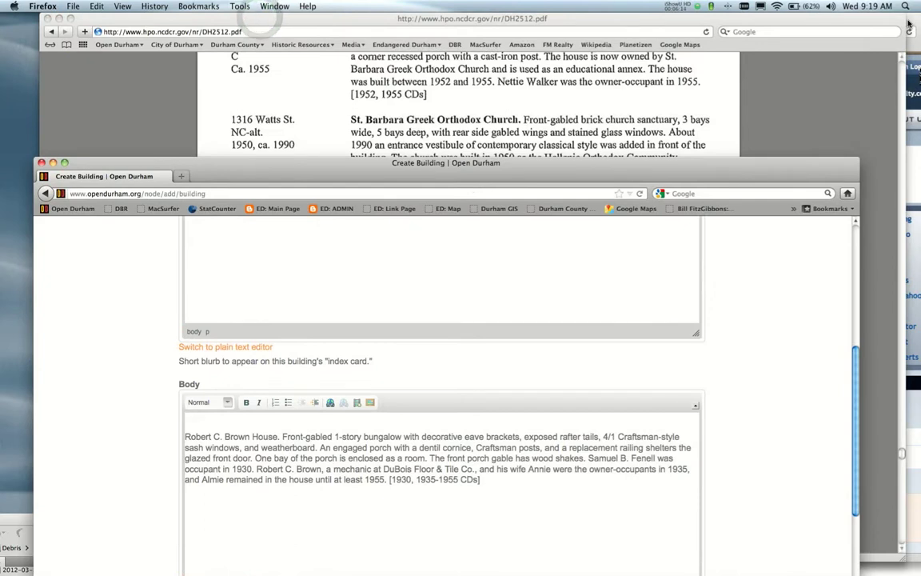
Open 'Durham County Tax Bill Application - Search' from Safari's Durham County bookmarks.
{"action": "left_click", "coordinate": [908, 26]}
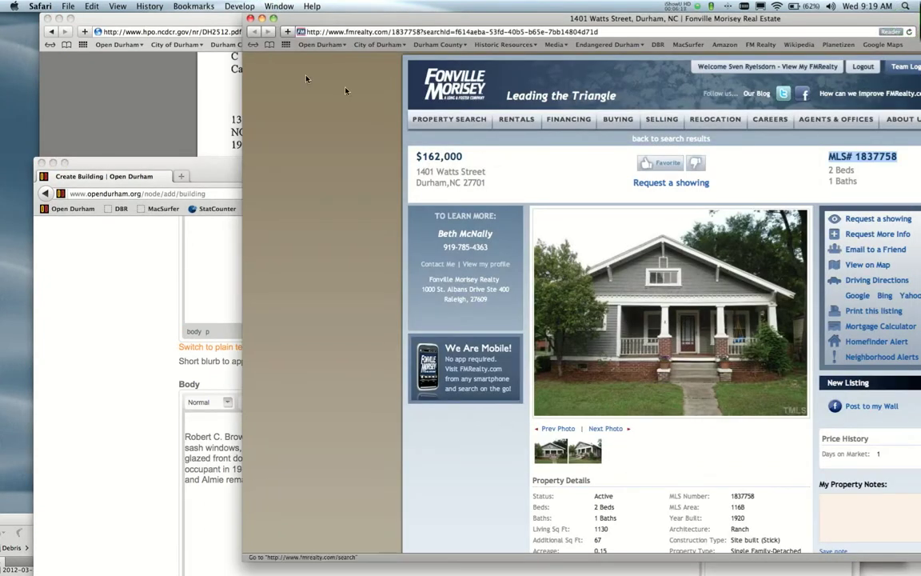
{"action": "left_click_drag", "start_coordinate": [222, 170], "coordinate": [200, 75]}
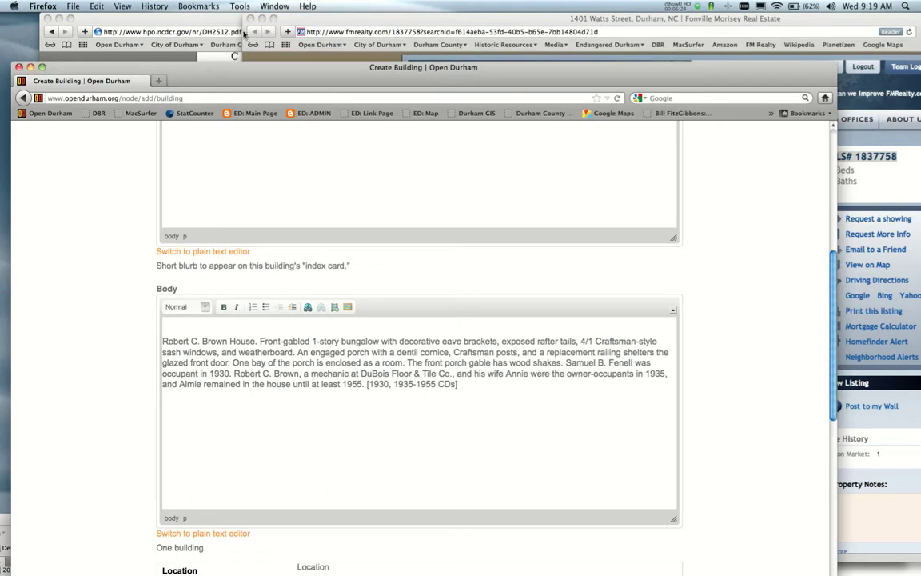
{"action": "left_click", "coordinate": [186, 20]}
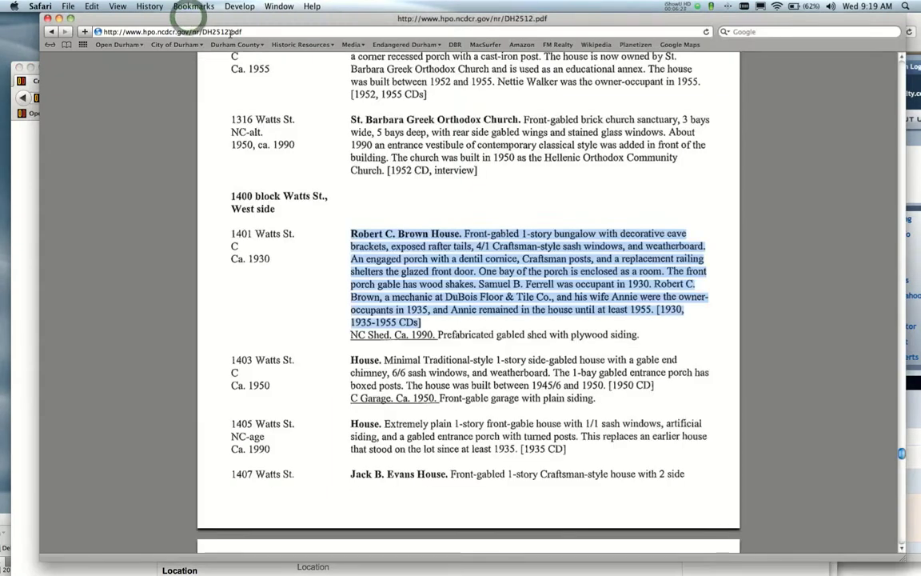
{"action": "left_click", "coordinate": [255, 45]}
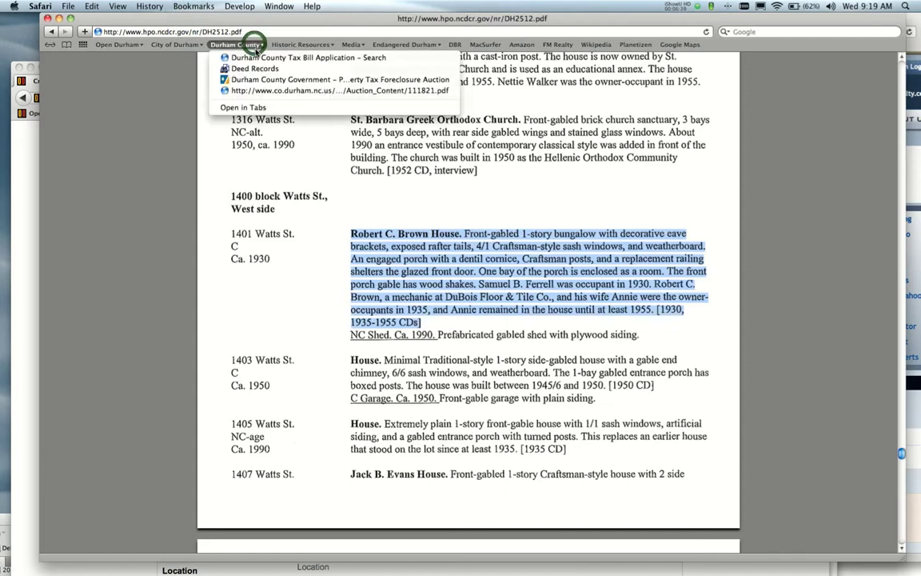
{"action": "left_click", "coordinate": [258, 57]}
{"action": "left_click_drag", "start_coordinate": [226, 18], "coordinate": [376, 10]}
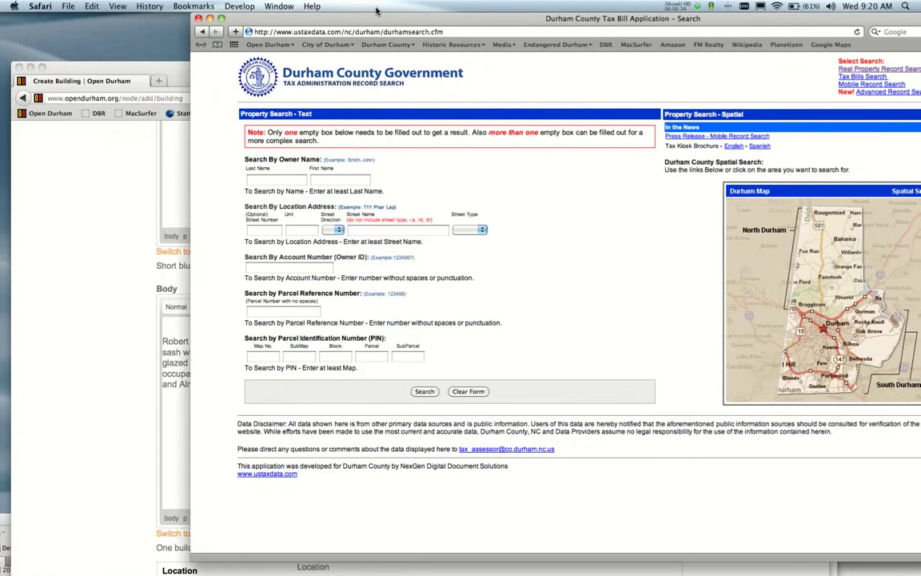
{"action": "left_click", "coordinate": [260, 231]}
{"action": "type", "text": "1"}
{"action": "key", "text": "Tab"}
{"action": "key", "text": "Tab"}
{"action": "key", "text": "Tab"}
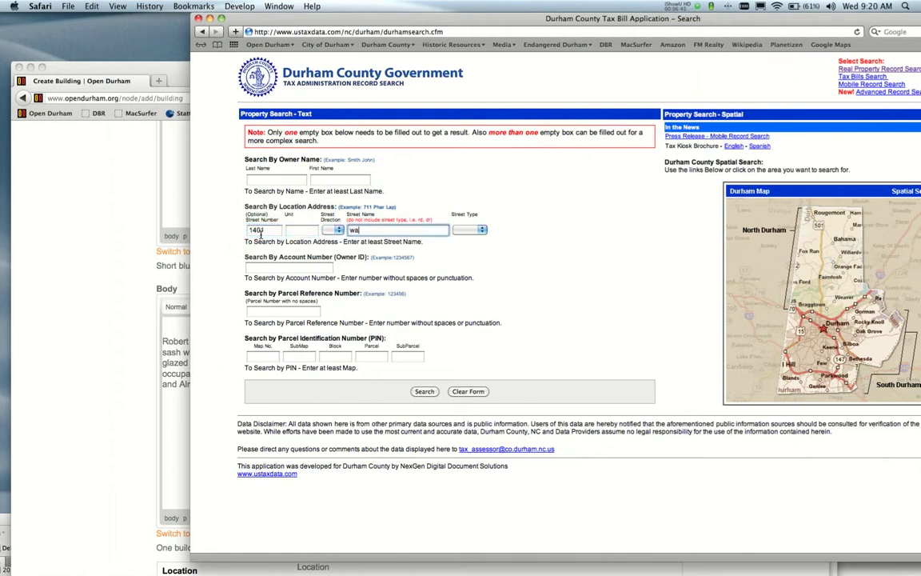
{"action": "left_click", "coordinate": [423, 390]}
Open the property's account details and select its parcel reference number.
{"action": "left_click", "coordinate": [423, 160]}
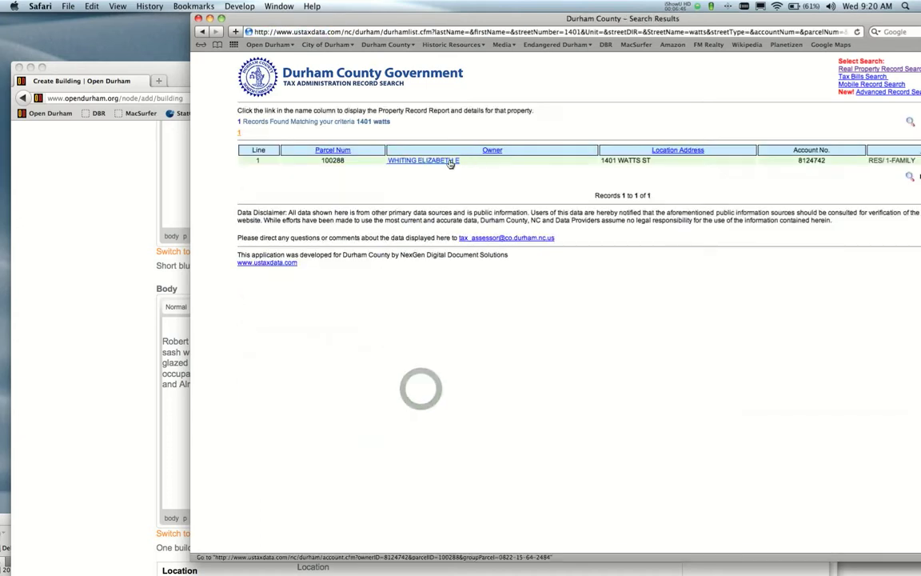
{"action": "left_click_drag", "start_coordinate": [438, 19], "coordinate": [390, 18]}
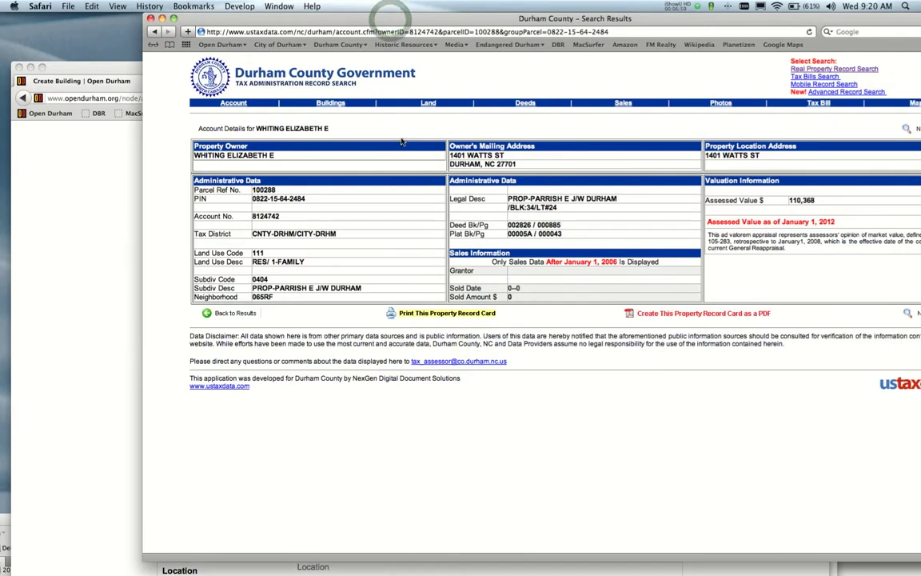
{"action": "left_click_drag", "start_coordinate": [279, 191], "coordinate": [253, 190]}
{"action": "key", "text": "super+c"}
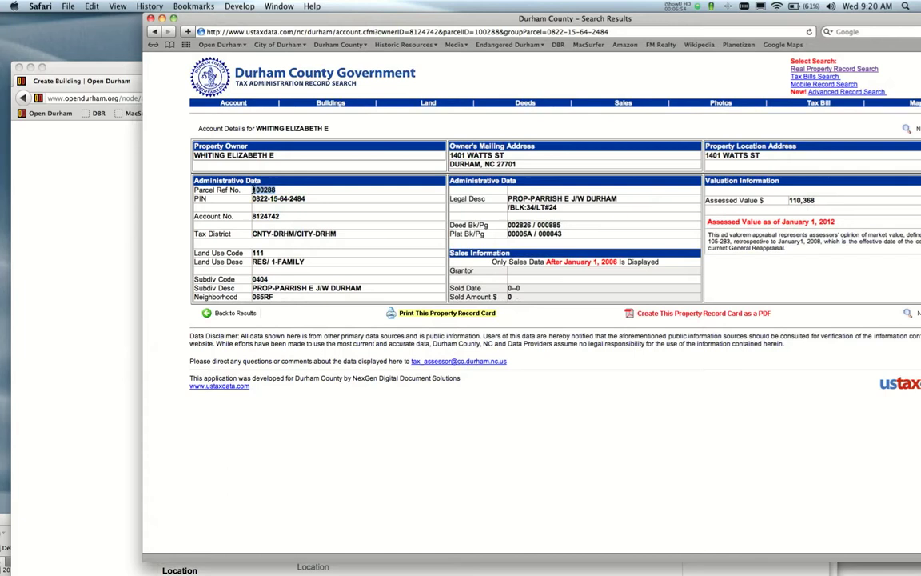
Paste parcel ID 100288 into the Building information Local ID field, then return to the tax record.
{"action": "left_click", "coordinate": [103, 258]}
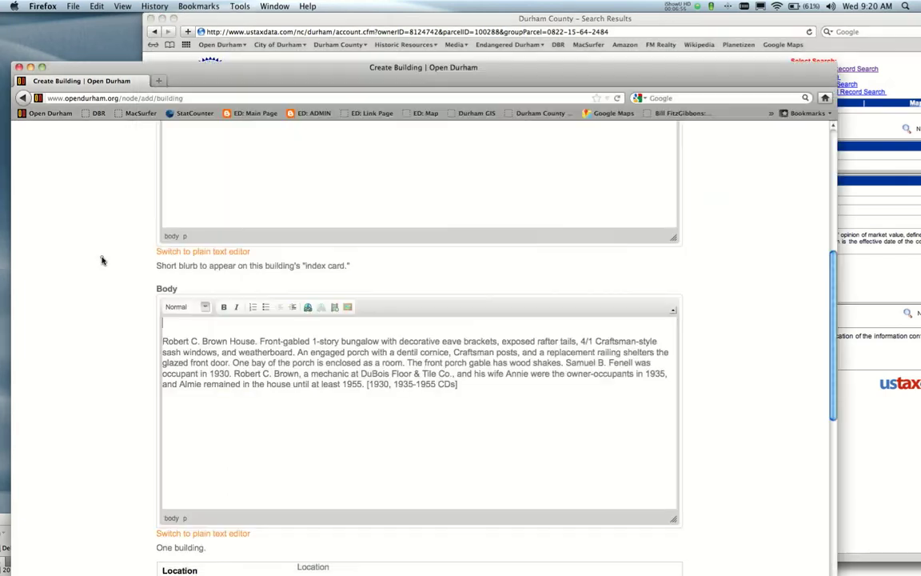
{"action": "scroll", "coordinate": [102, 260], "scroll_direction": "down", "scroll_amount": 6}
{"action": "scroll", "coordinate": [102, 258], "scroll_direction": "down", "scroll_amount": 2}
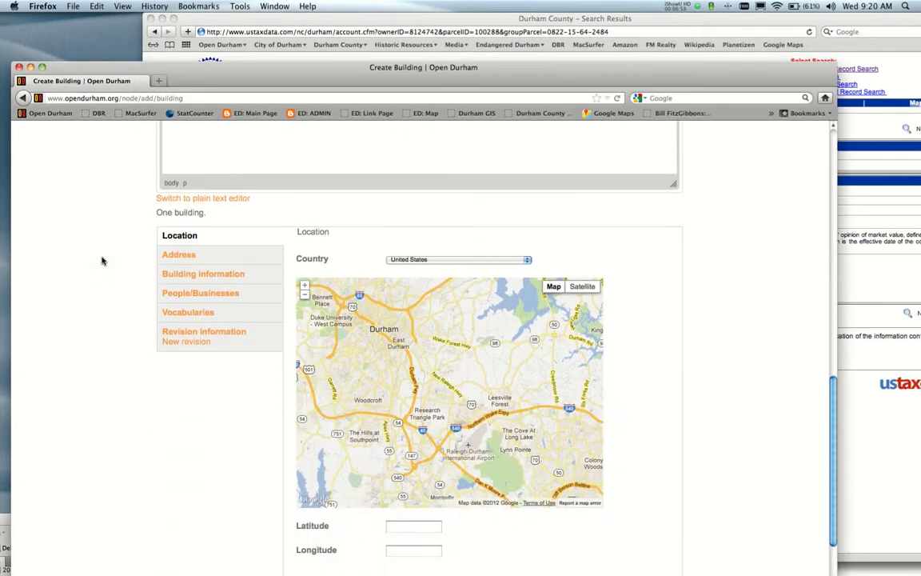
{"action": "left_click", "coordinate": [206, 246]}
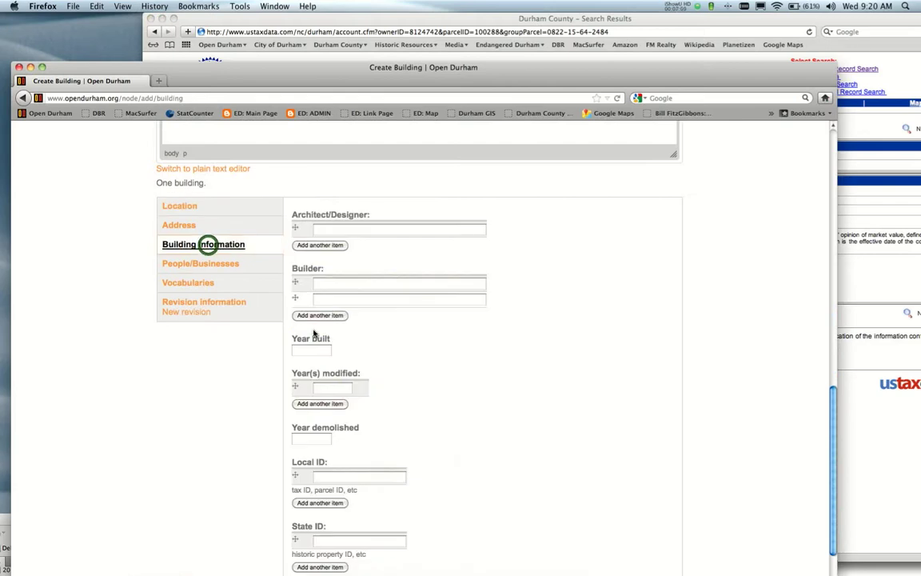
{"action": "scroll", "coordinate": [400, 376], "scroll_direction": "down", "scroll_amount": 3}
{"action": "left_click", "coordinate": [366, 386]}
{"action": "key", "text": "super+v"}
{"action": "left_click", "coordinate": [362, 449]}
{"action": "left_click", "coordinate": [472, 20]}
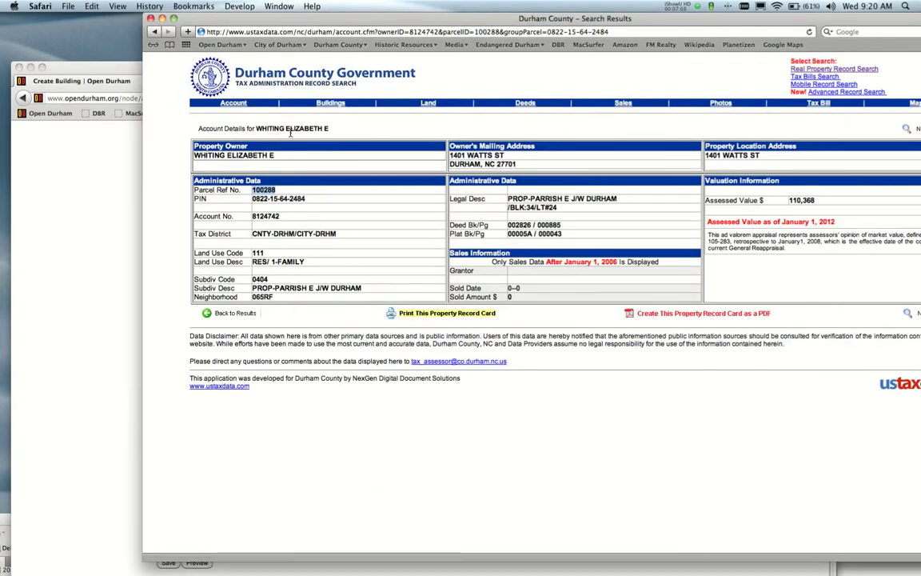
{"action": "left_click", "coordinate": [721, 104]}
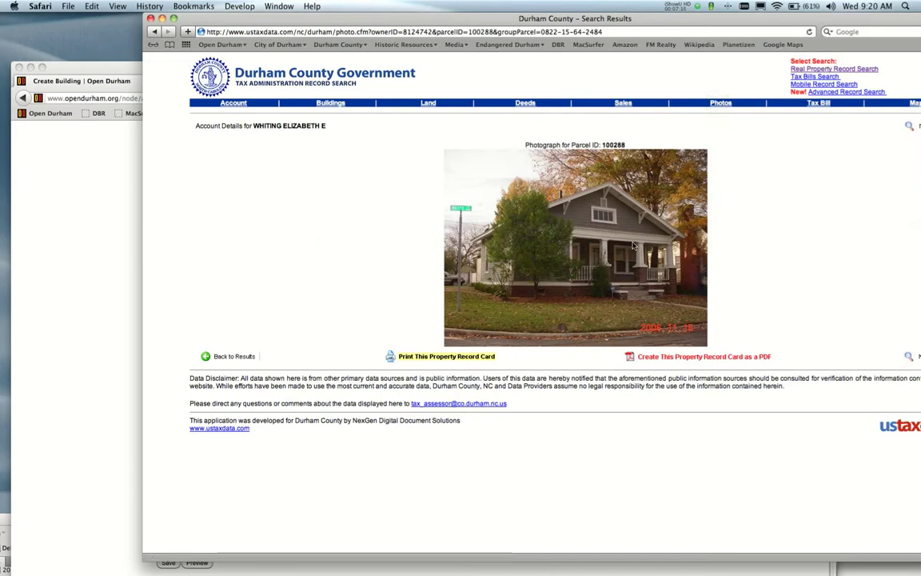
{"action": "left_click_drag", "start_coordinate": [642, 234], "coordinate": [682, 126]}
{"action": "key", "text": "F11"}
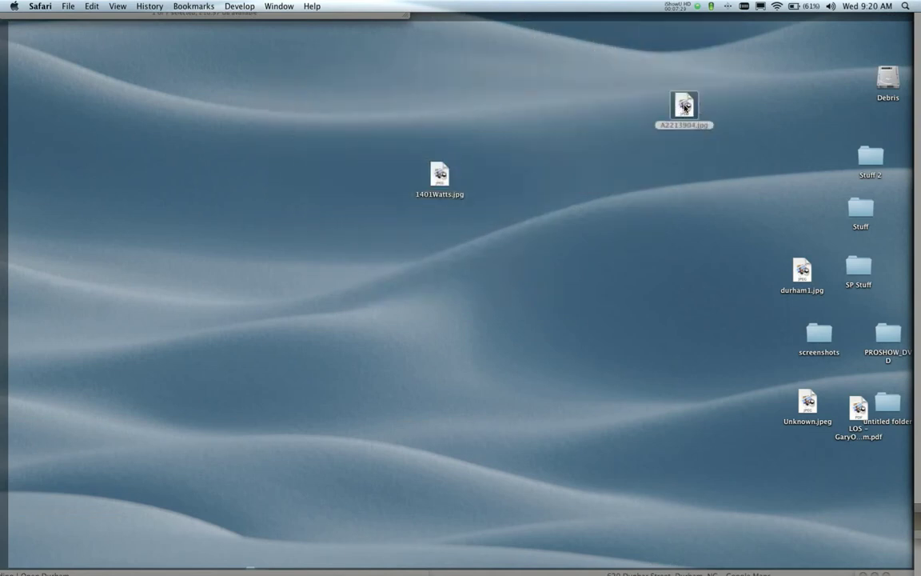
{"action": "left_click", "coordinate": [682, 126]}
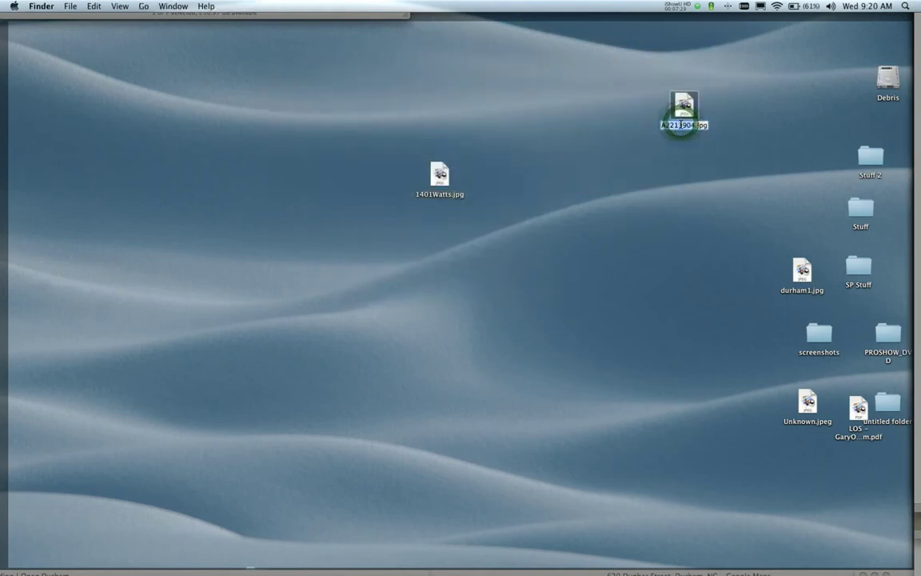
{"action": "type", "text": "_230"}
{"action": "key", "text": "BackSpace"}
{"action": "key", "text": "BackSpace"}
{"action": "type", "text": "00"}
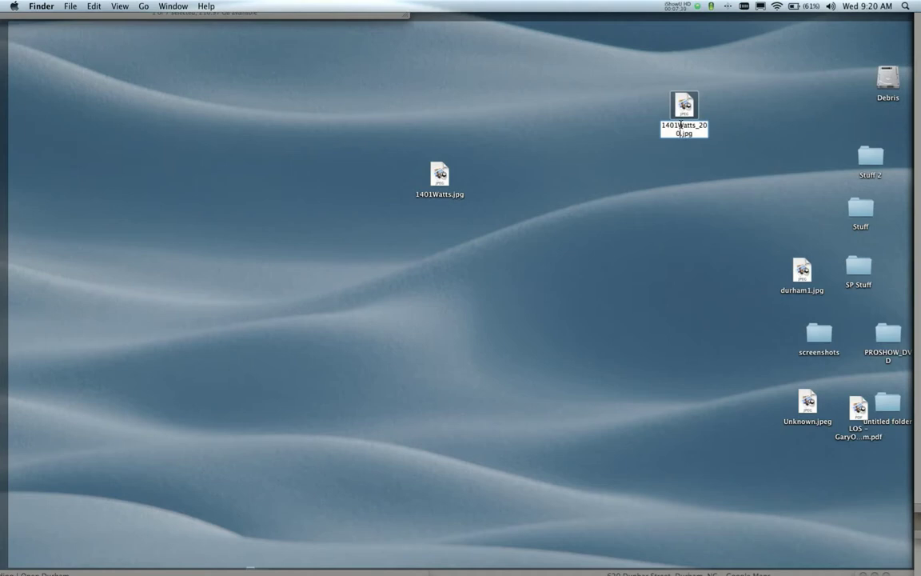
{"action": "type", "text": "6"}
{"action": "key", "text": "Return"}
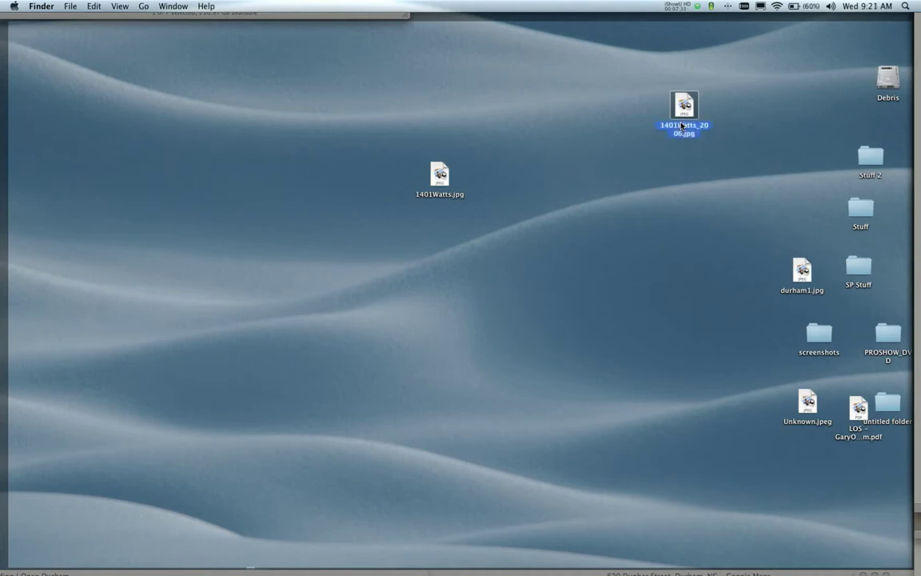
{"action": "key", "text": "F11"}
{"action": "left_click", "coordinate": [61, 212]}
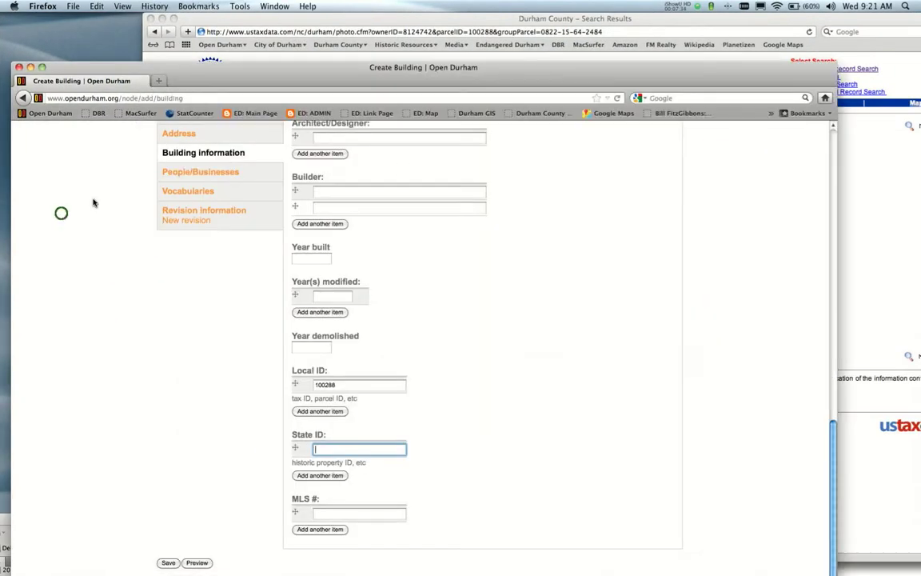
{"action": "scroll", "coordinate": [630, 406], "scroll_direction": "up", "scroll_amount": 5}
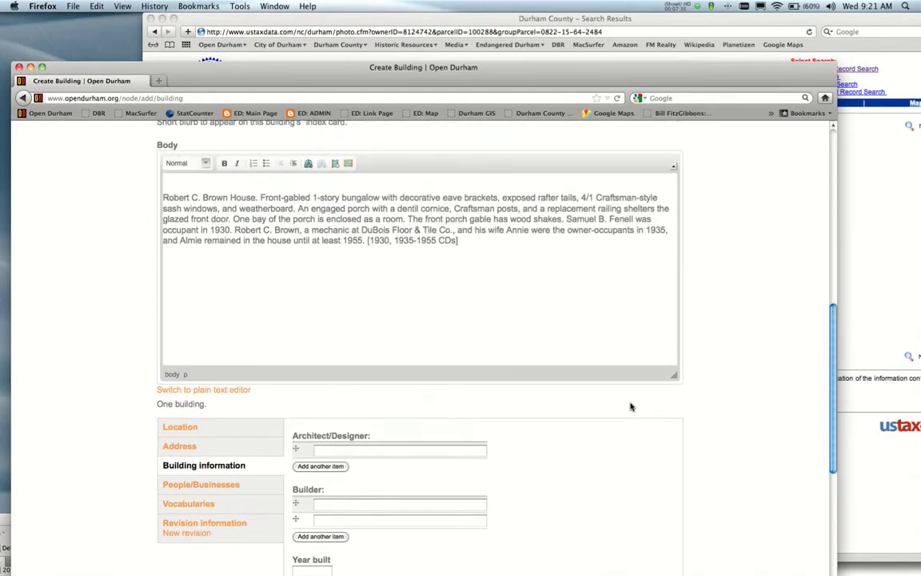
{"action": "left_click", "coordinate": [169, 182]}
{"action": "left_click", "coordinate": [348, 164]}
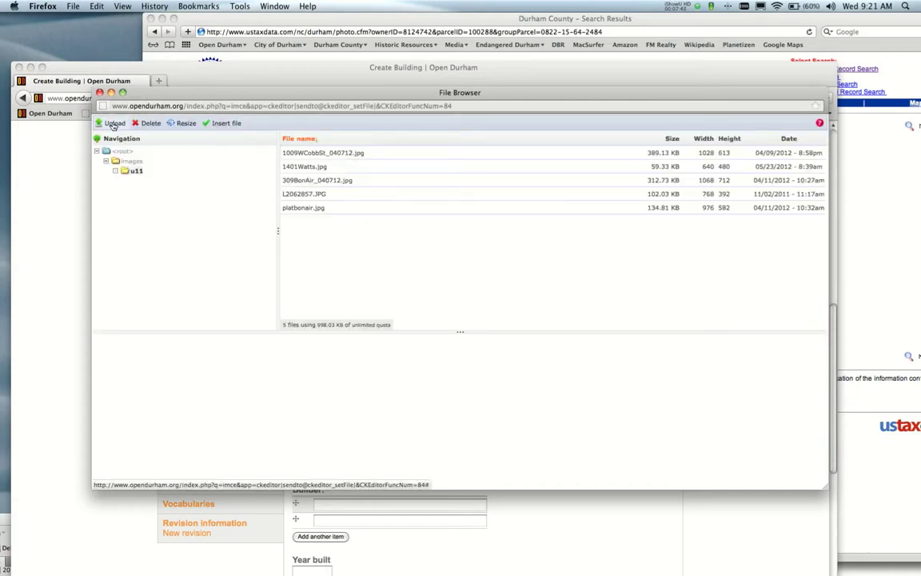
{"action": "left_click", "coordinate": [114, 124]}
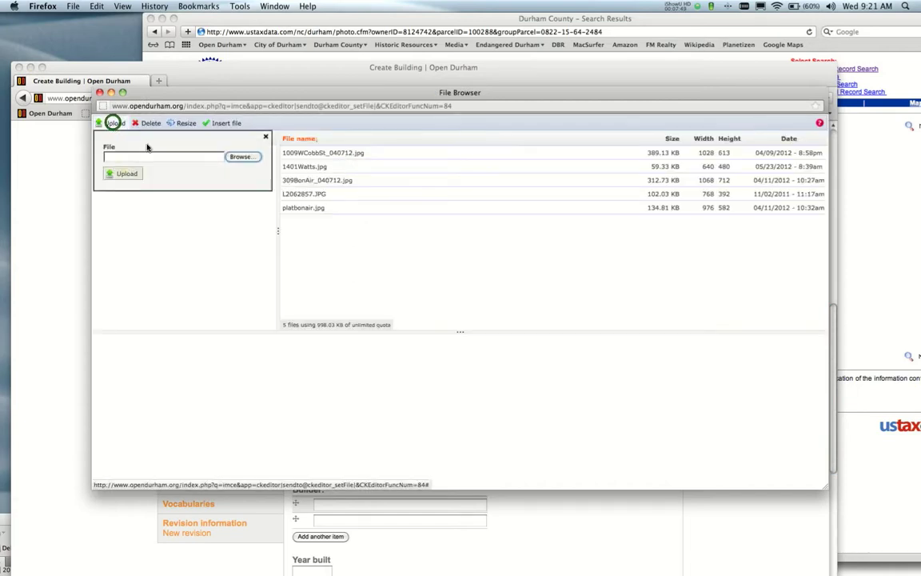
{"action": "left_click", "coordinate": [242, 157]}
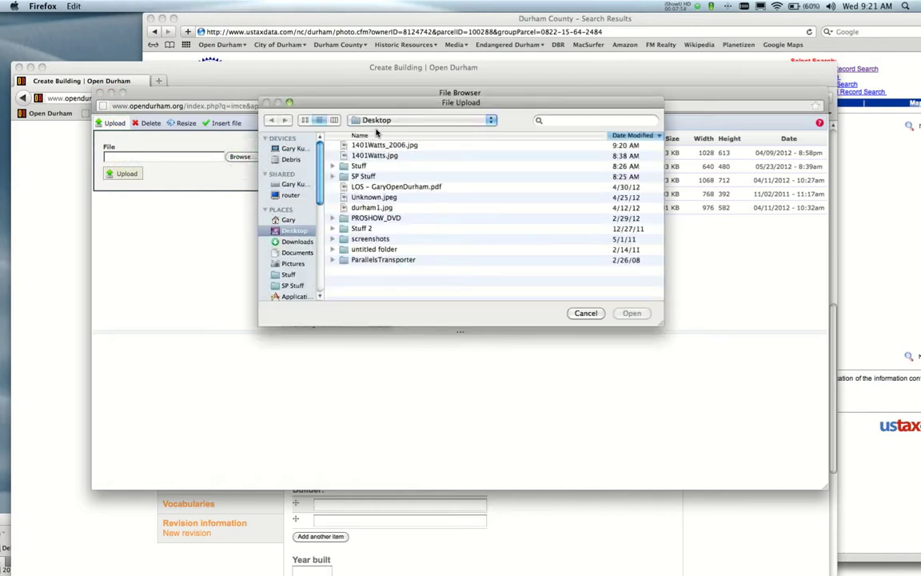
{"action": "left_click", "coordinate": [374, 147]}
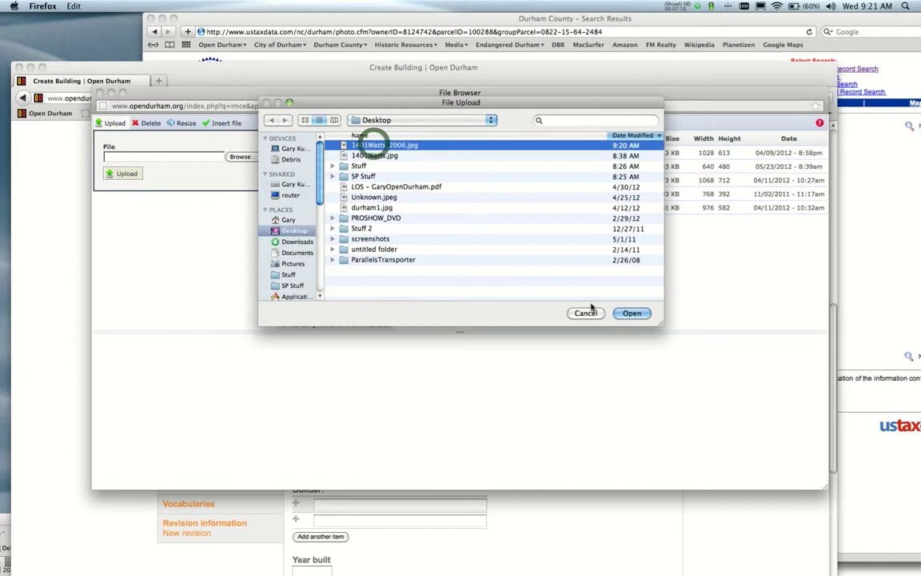
{"action": "left_click", "coordinate": [631, 313]}
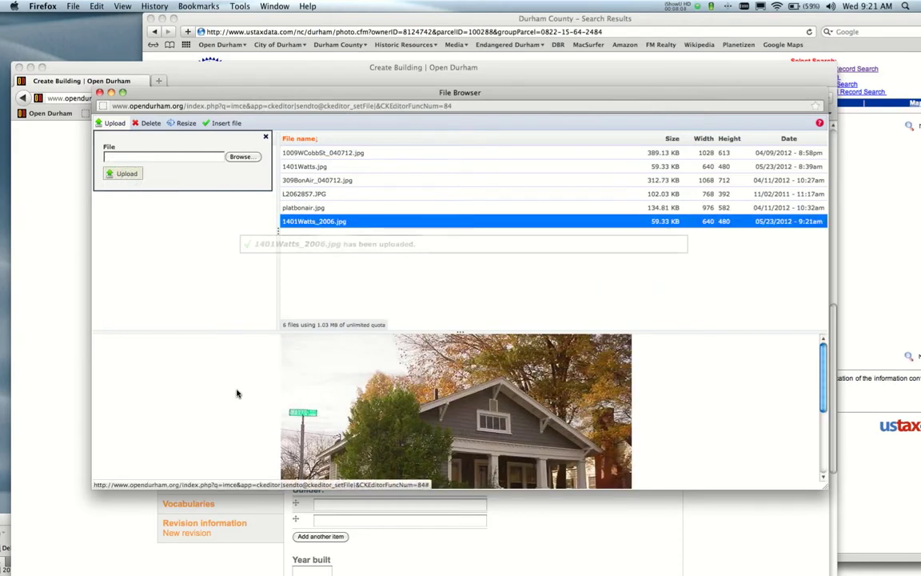
{"action": "scroll", "coordinate": [237, 393], "scroll_direction": "down", "scroll_amount": 5}
{"action": "scroll", "coordinate": [236, 392], "scroll_direction": "up", "scroll_amount": 5}
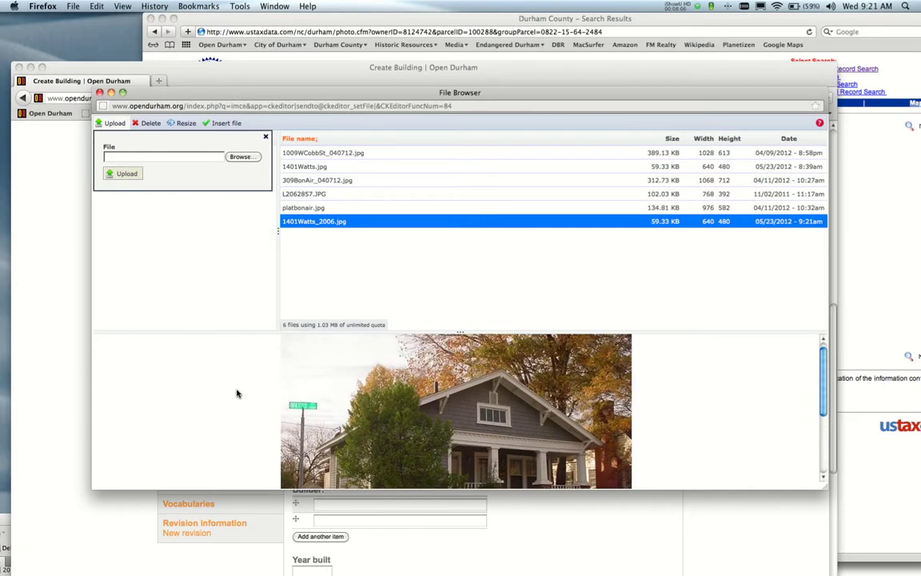
{"action": "left_click", "coordinate": [224, 123]}
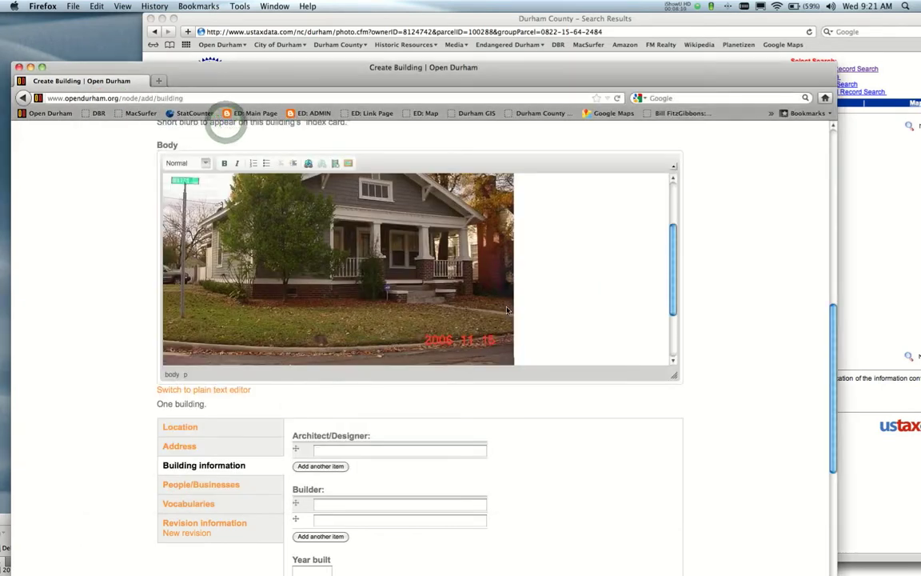
{"action": "scroll", "coordinate": [506, 311], "scroll_direction": "down", "scroll_amount": 3}
{"action": "scroll", "coordinate": [583, 251], "scroll_direction": "down", "scroll_amount": 1}
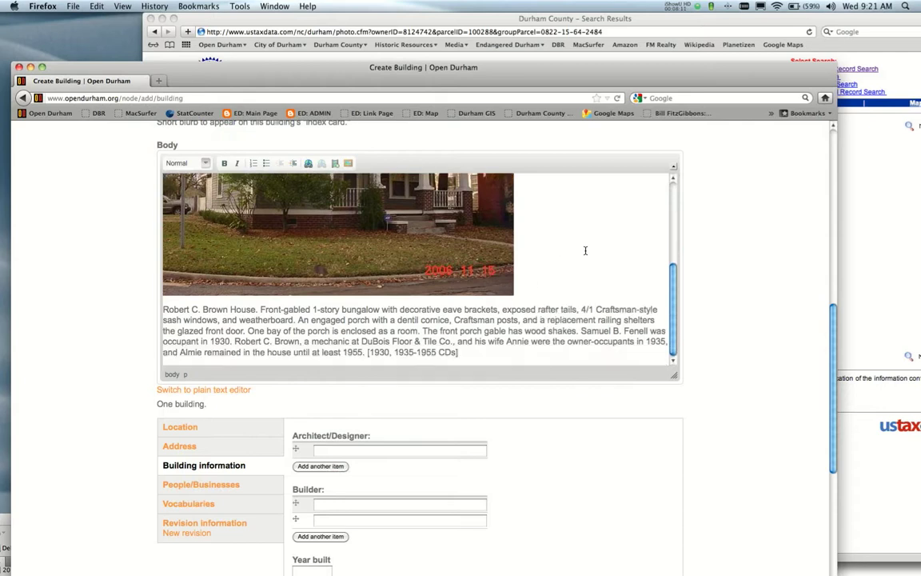
{"action": "scroll", "coordinate": [780, 235], "scroll_direction": "down", "scroll_amount": 4}
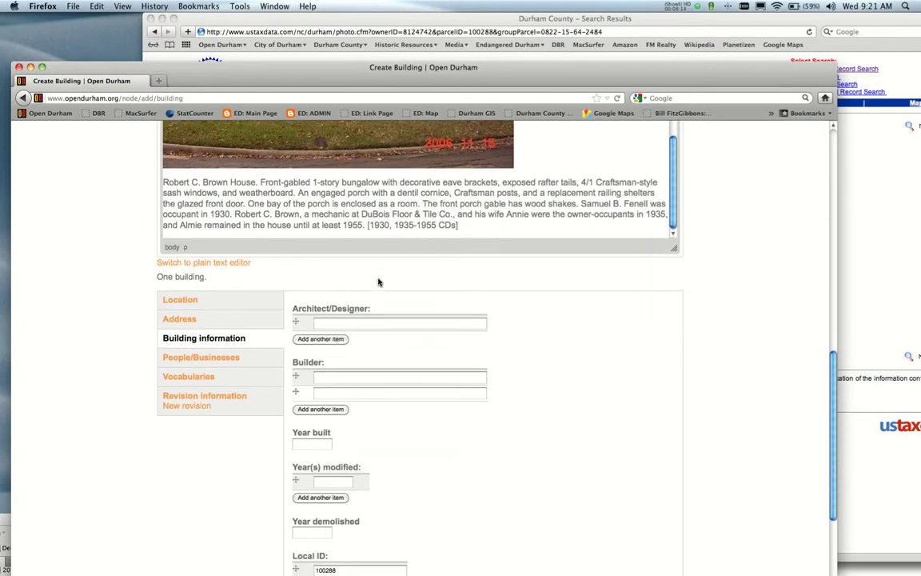
Show the Location fields and map, then bring the parcel 100288 photo page forward.
{"action": "left_click", "coordinate": [180, 302]}
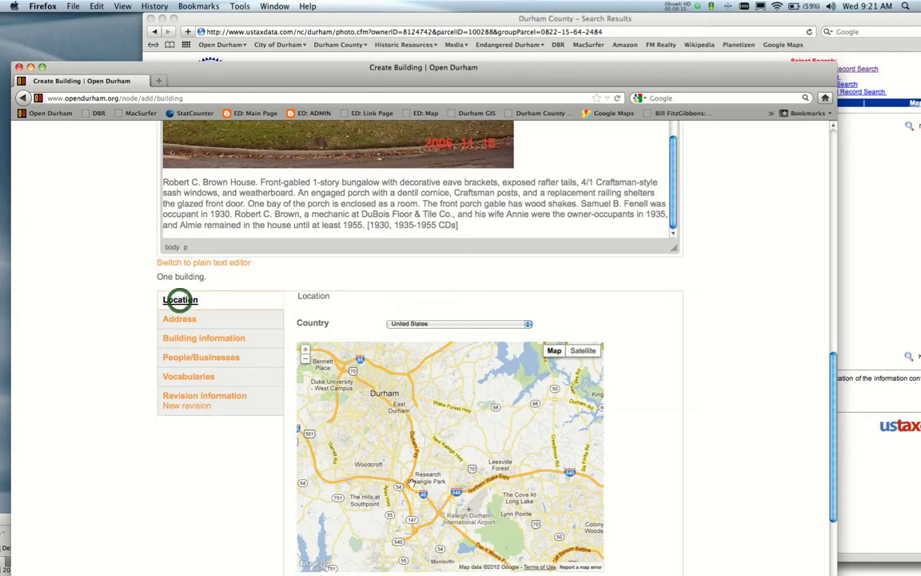
{"action": "left_click_drag", "start_coordinate": [481, 82], "coordinate": [492, 34]}
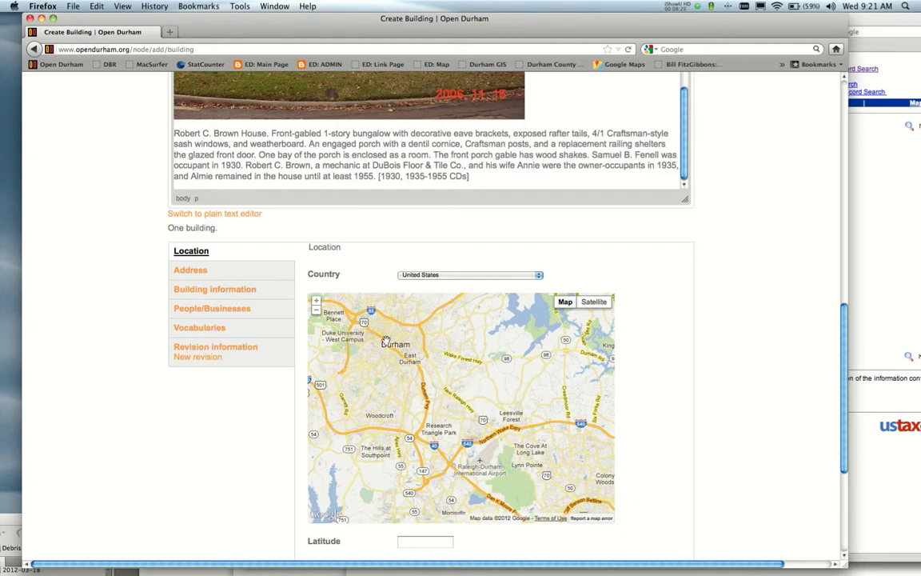
{"action": "left_click_drag", "start_coordinate": [269, 18], "coordinate": [259, 40]}
{"action": "left_click", "coordinate": [275, 6]}
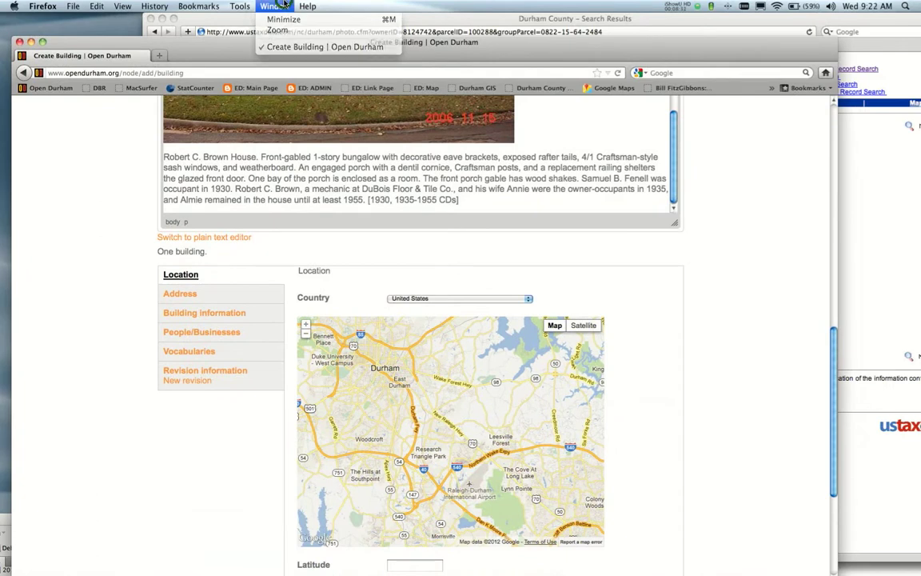
{"action": "left_click", "coordinate": [272, 6]}
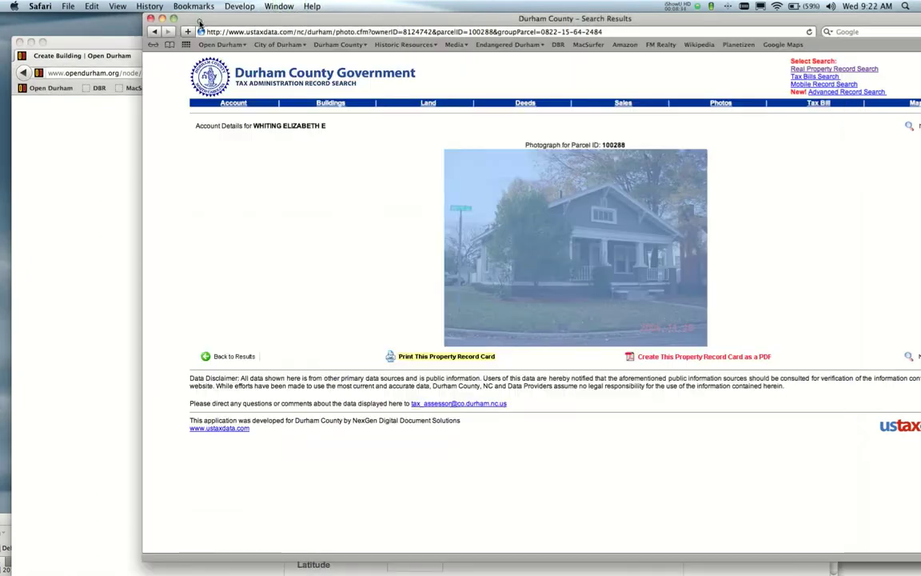
{"action": "left_click", "coordinate": [182, 22]}
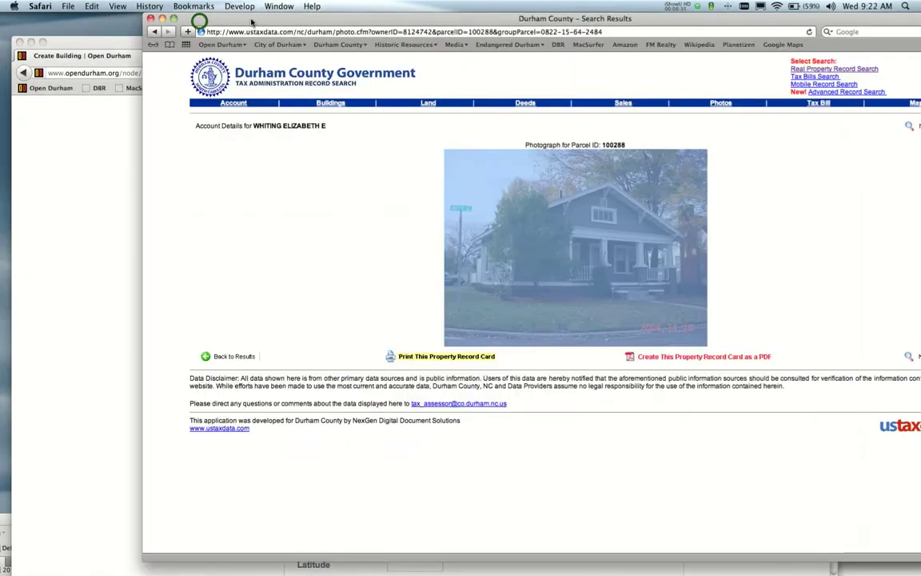
{"action": "left_click", "coordinate": [797, 45]}
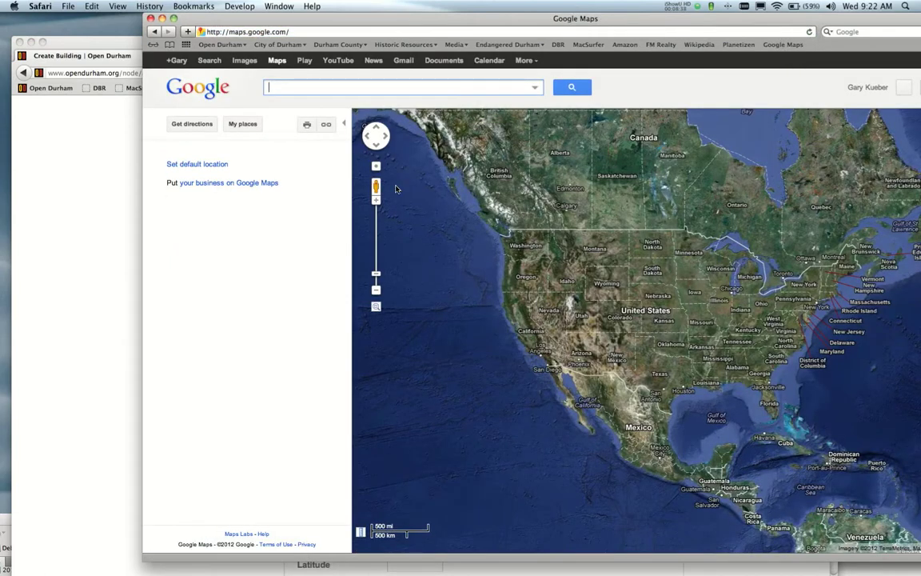
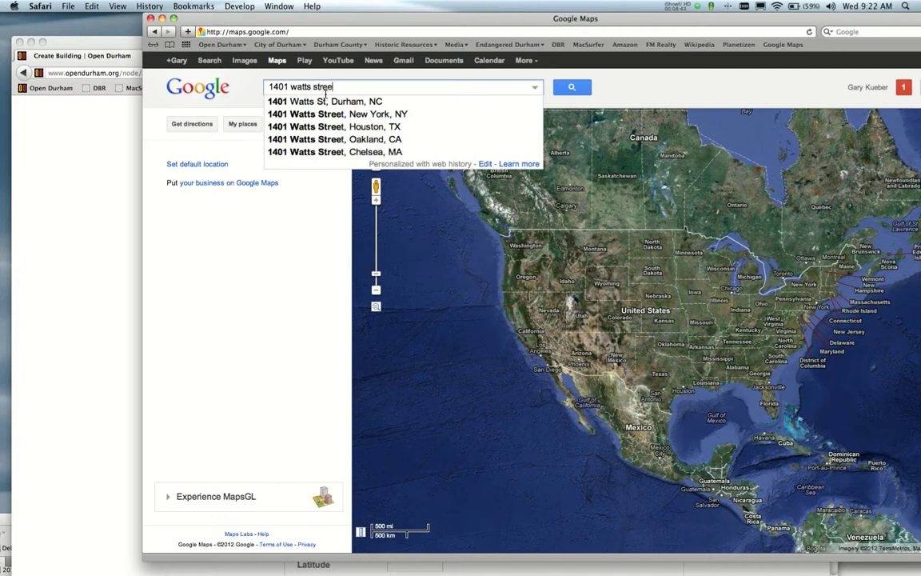
{"action": "key", "text": "Return"}
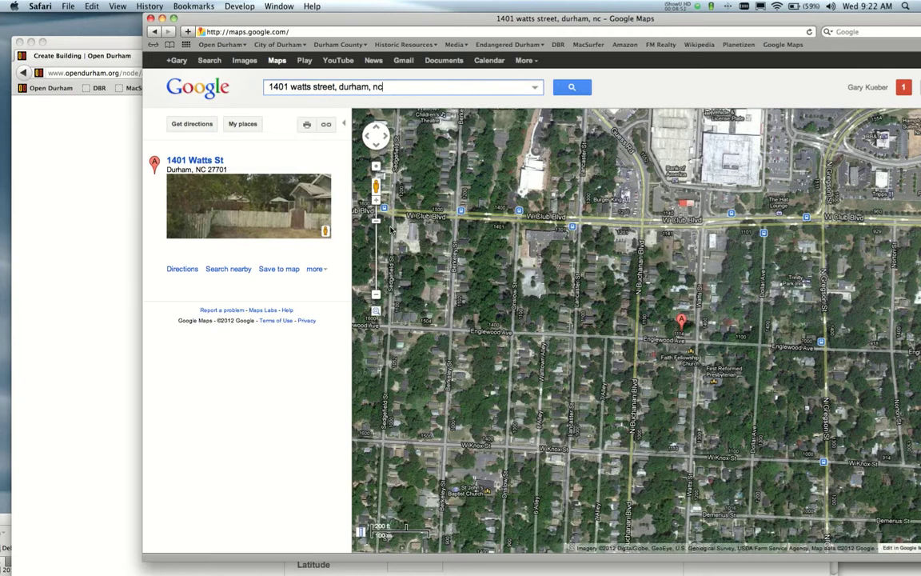
{"action": "scroll", "coordinate": [693, 342], "scroll_direction": "up", "scroll_amount": 2}
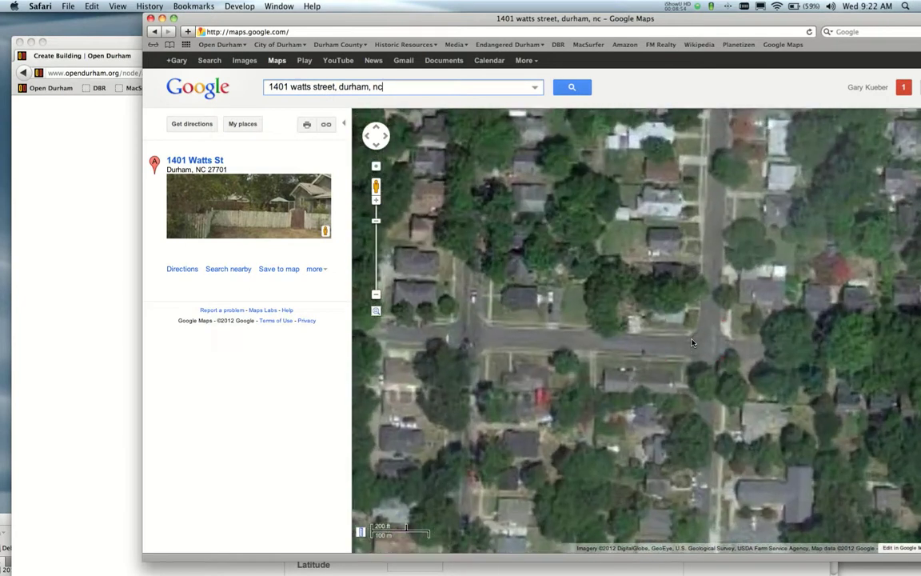
{"action": "scroll", "coordinate": [692, 342], "scroll_direction": "up", "scroll_amount": 1}
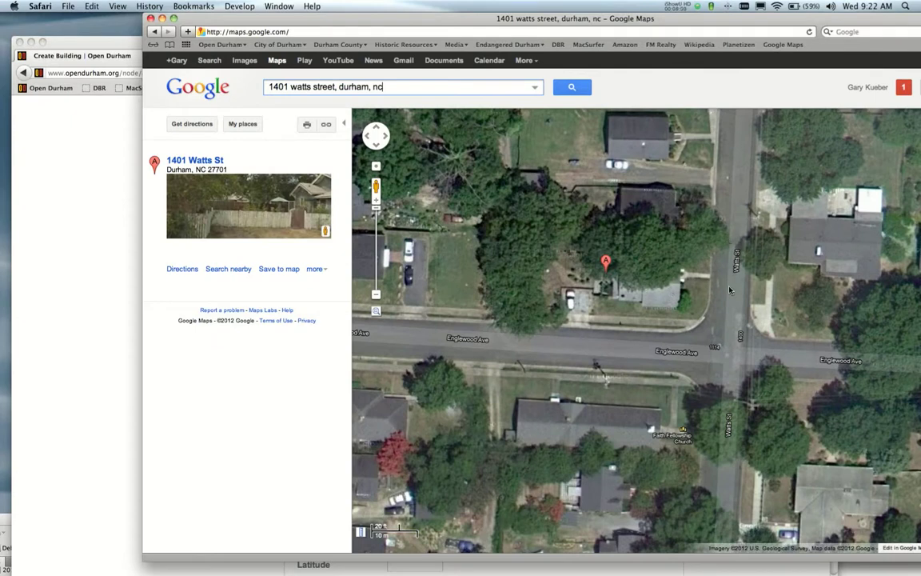
Turn Street View along Watts St toward the Englewood Ave corner house, then return to Open Durham.
{"action": "left_click_drag", "start_coordinate": [379, 185], "coordinate": [736, 261]}
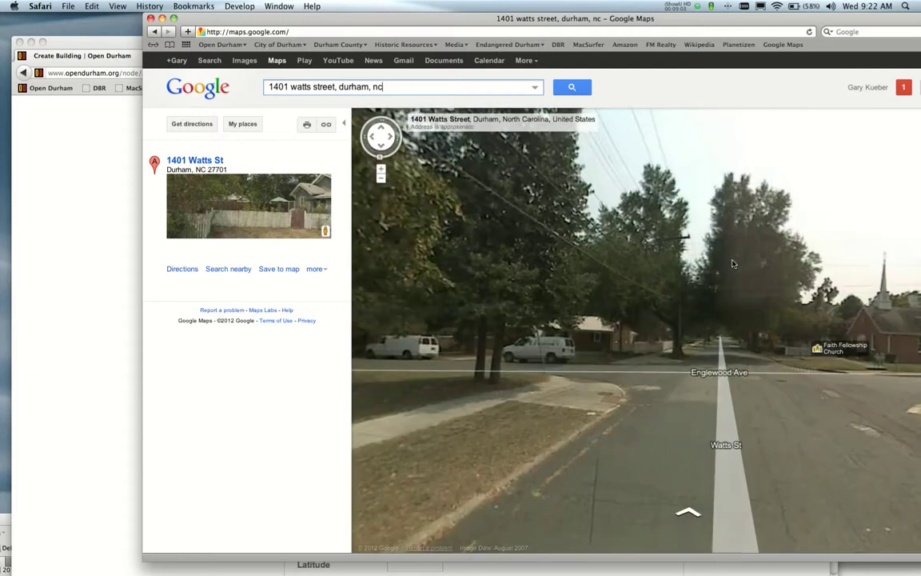
{"action": "left_click_drag", "start_coordinate": [846, 295], "coordinate": [623, 225]}
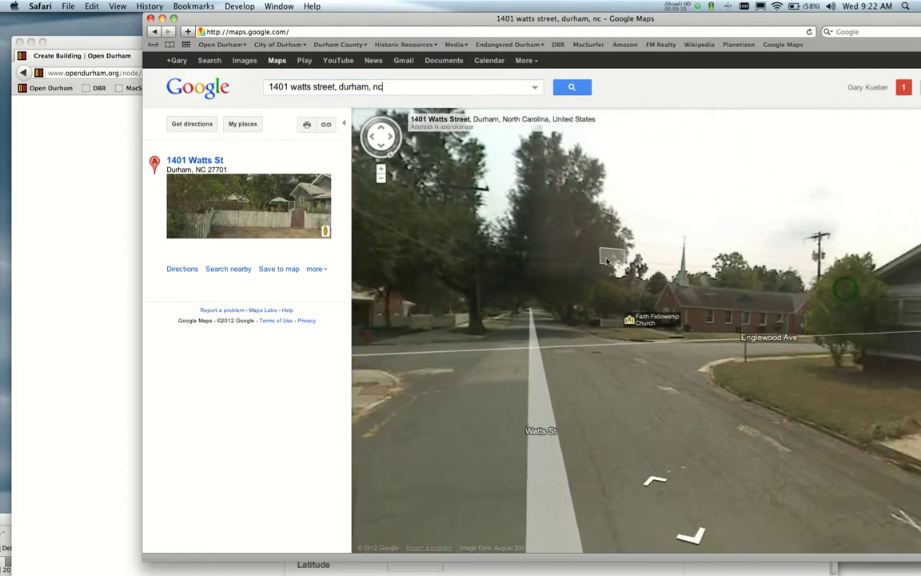
{"action": "left_click_drag", "start_coordinate": [730, 255], "coordinate": [434, 246]}
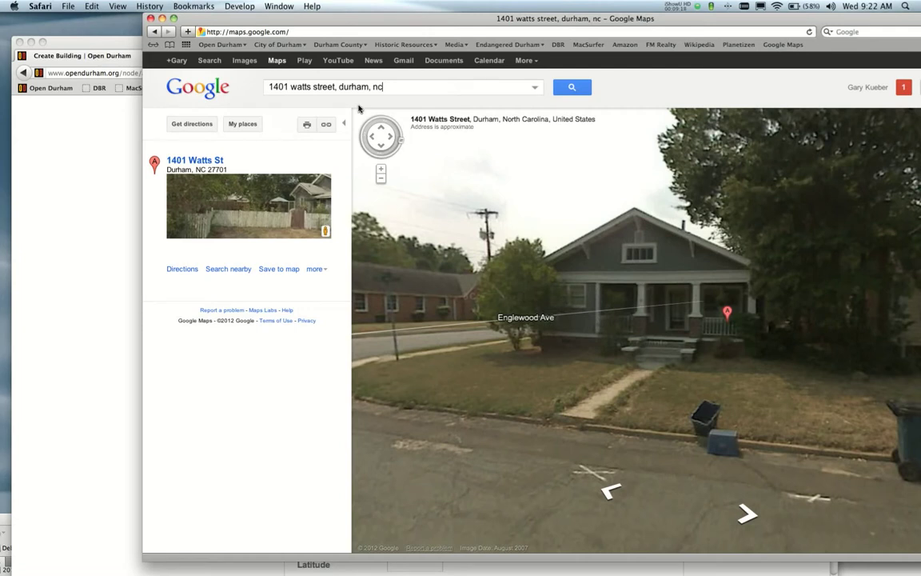
{"action": "left_click", "coordinate": [111, 149]}
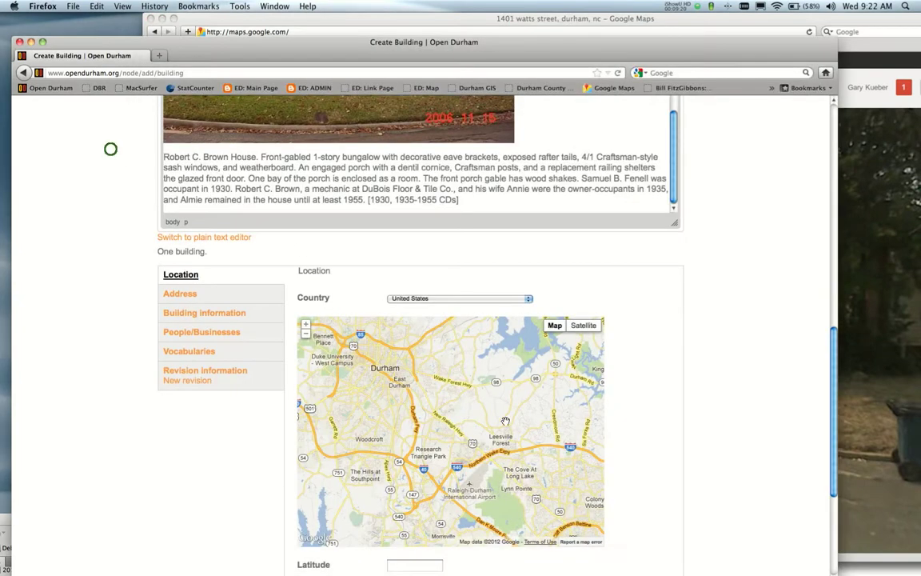
Pan and zoom the location map in to Watts St and Englewood Ave.
{"action": "left_click_drag", "start_coordinate": [366, 362], "coordinate": [405, 385]}
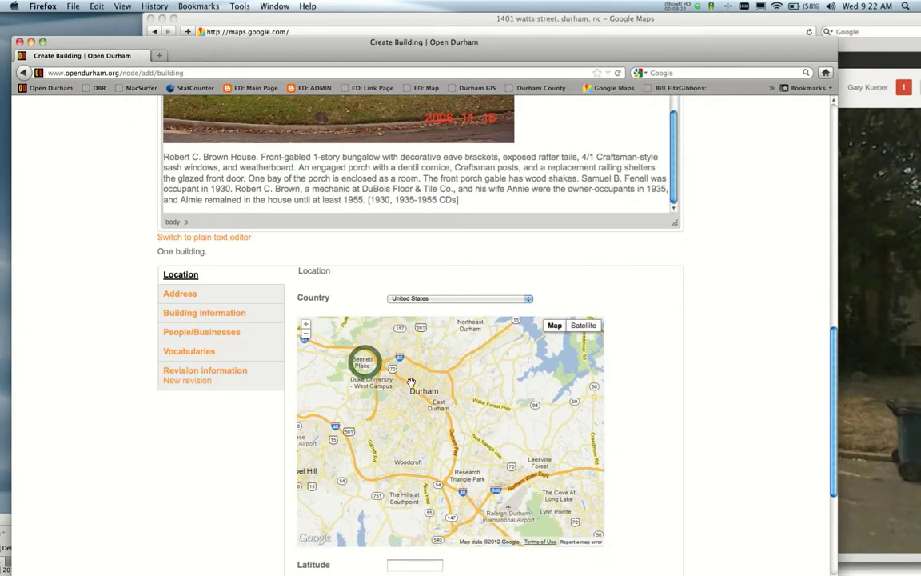
{"action": "double_click", "coordinate": [428, 382]}
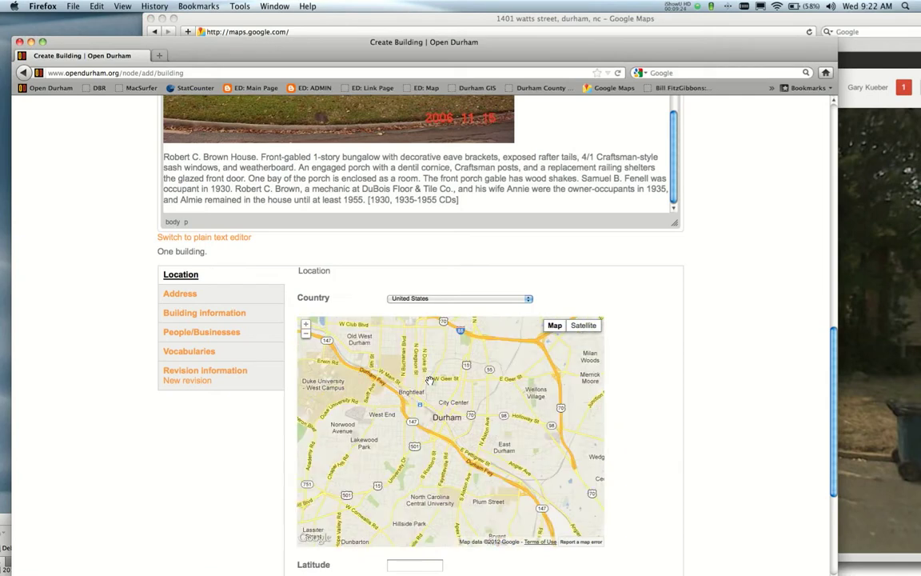
{"action": "double_click", "coordinate": [408, 359]}
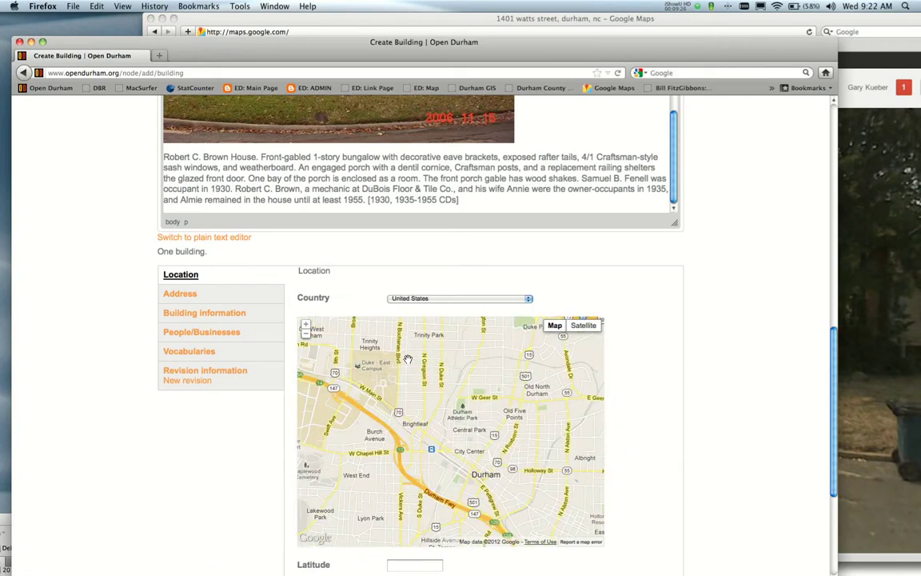
{"action": "left_click_drag", "start_coordinate": [420, 344], "coordinate": [427, 432]}
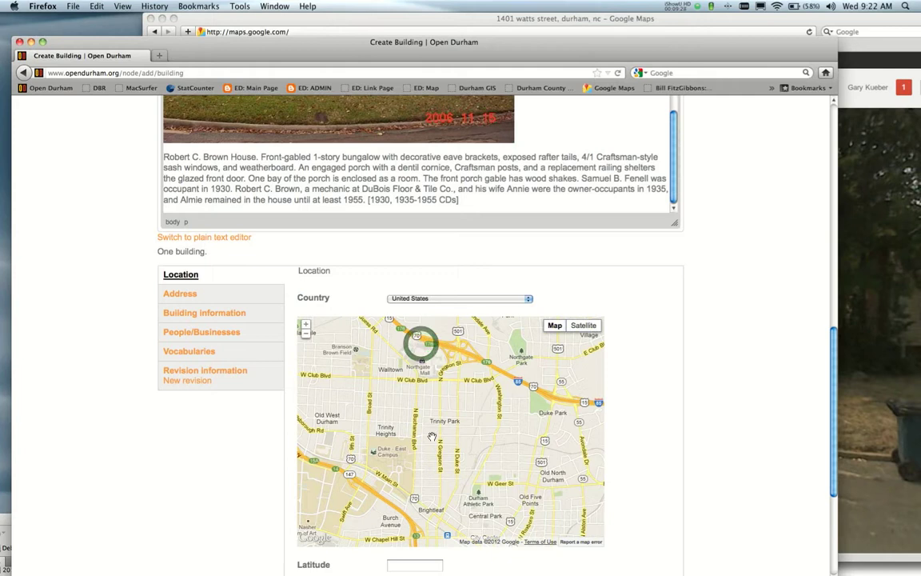
{"action": "double_click", "coordinate": [428, 432]}
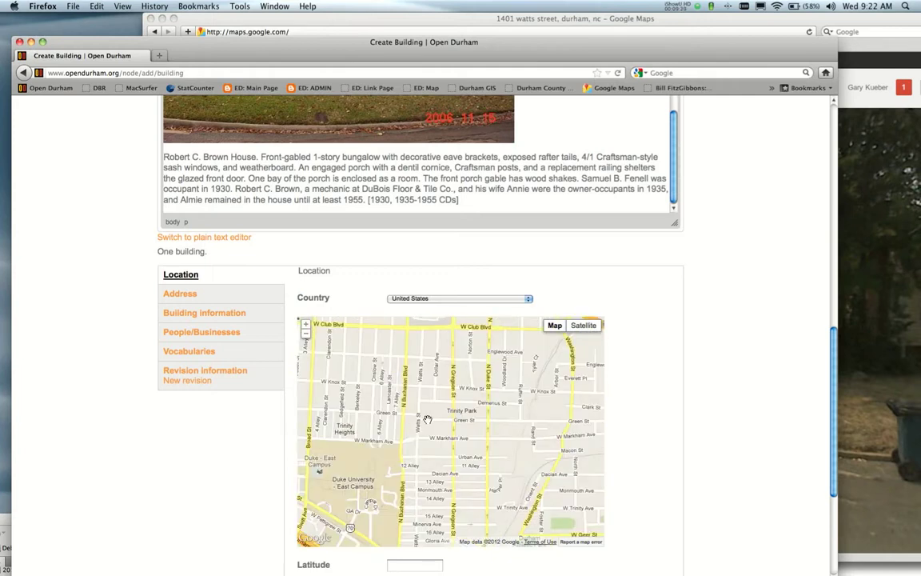
{"action": "double_click", "coordinate": [421, 366]}
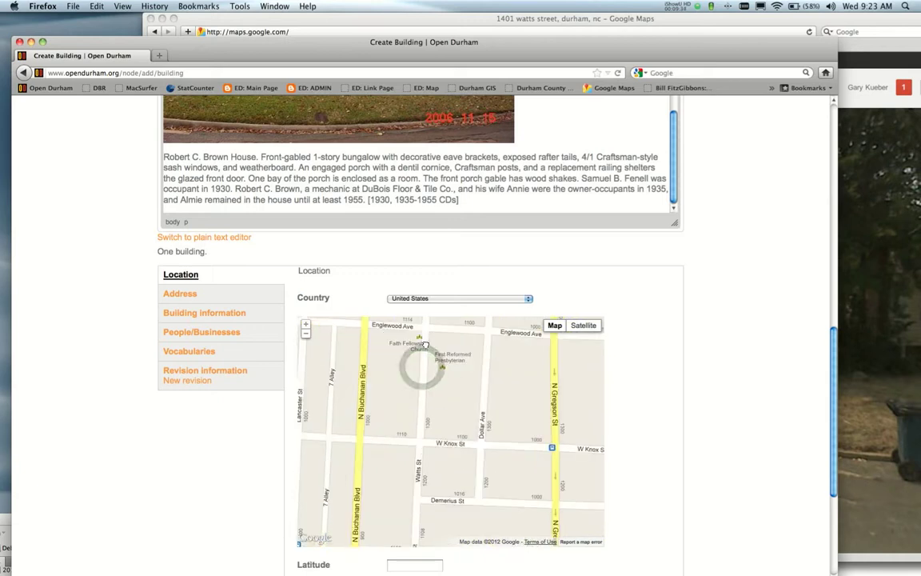
{"action": "left_click", "coordinate": [583, 325]}
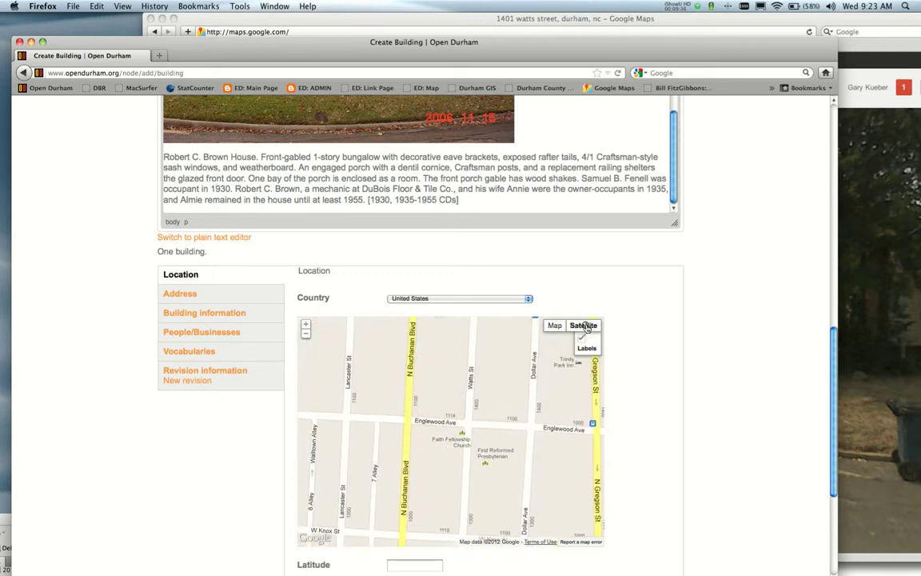
{"action": "double_click", "coordinate": [451, 422]}
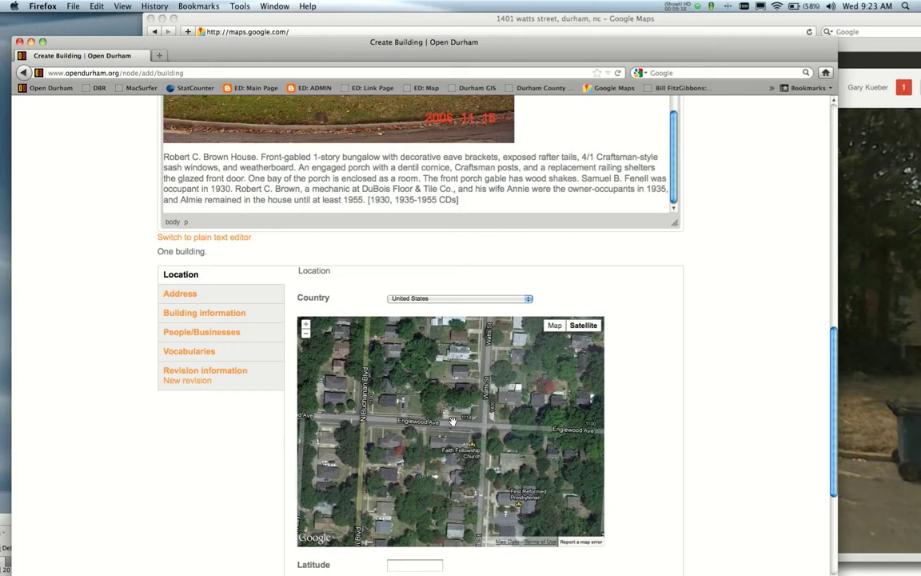
{"action": "double_click", "coordinate": [452, 422]}
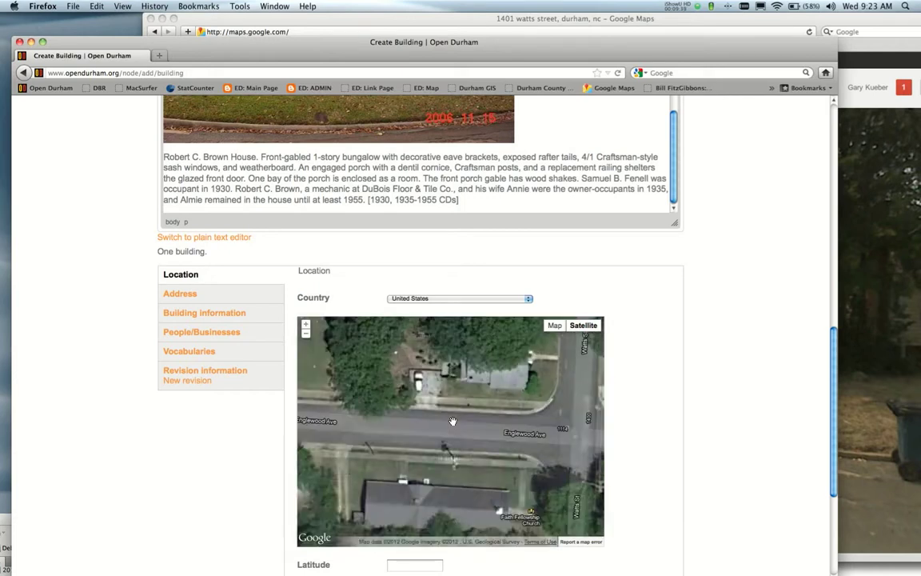
{"action": "left_click", "coordinate": [507, 370]}
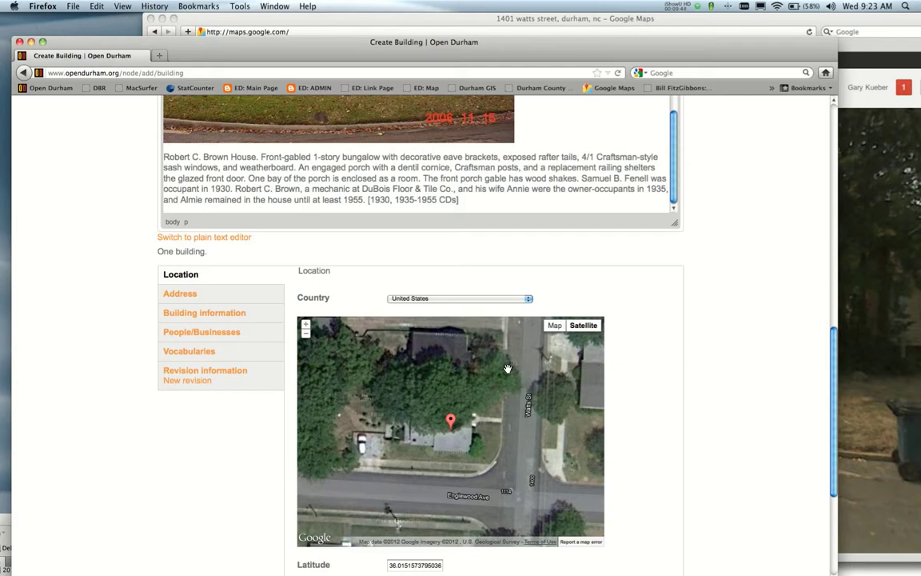
{"action": "scroll", "coordinate": [732, 311], "scroll_direction": "down", "scroll_amount": 4}
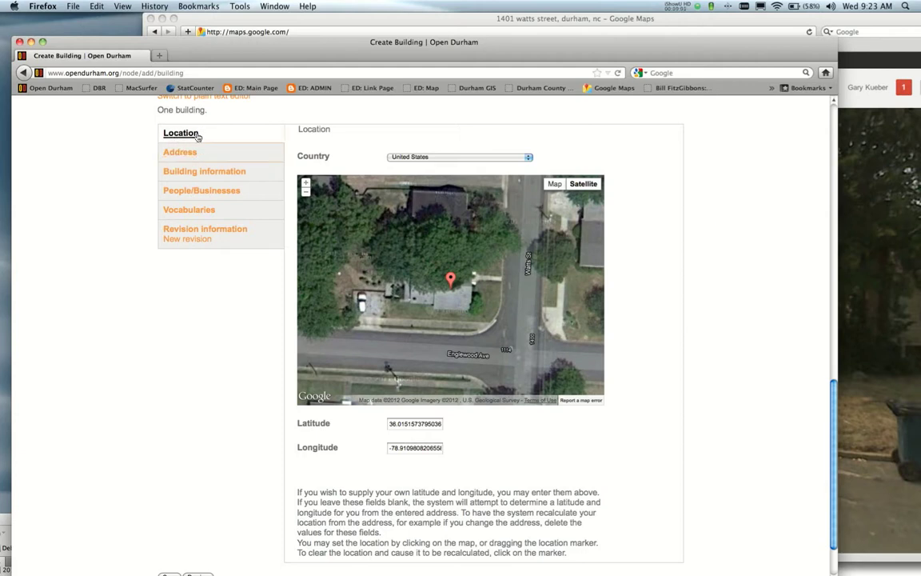
{"action": "left_click", "coordinate": [177, 153]}
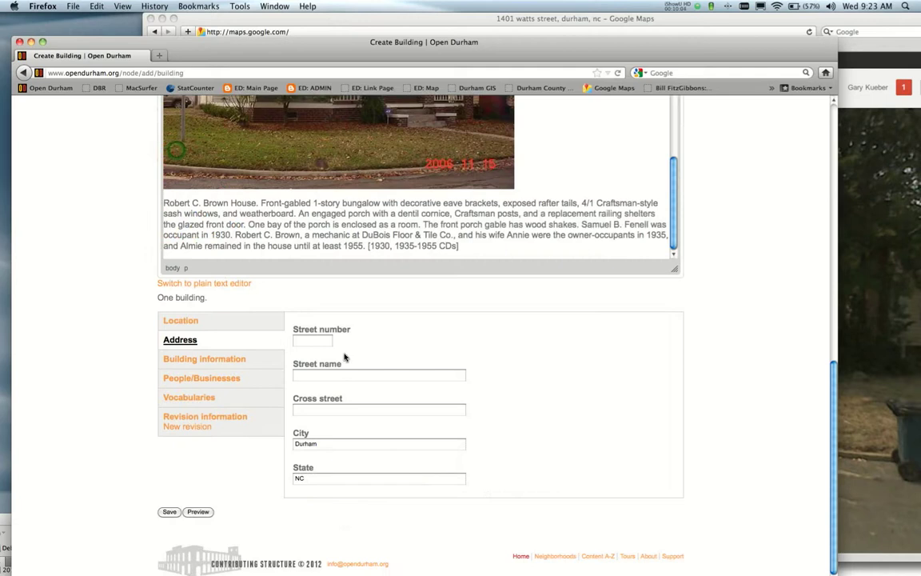
{"action": "left_click", "coordinate": [310, 342]}
{"action": "key", "text": "Tab"}
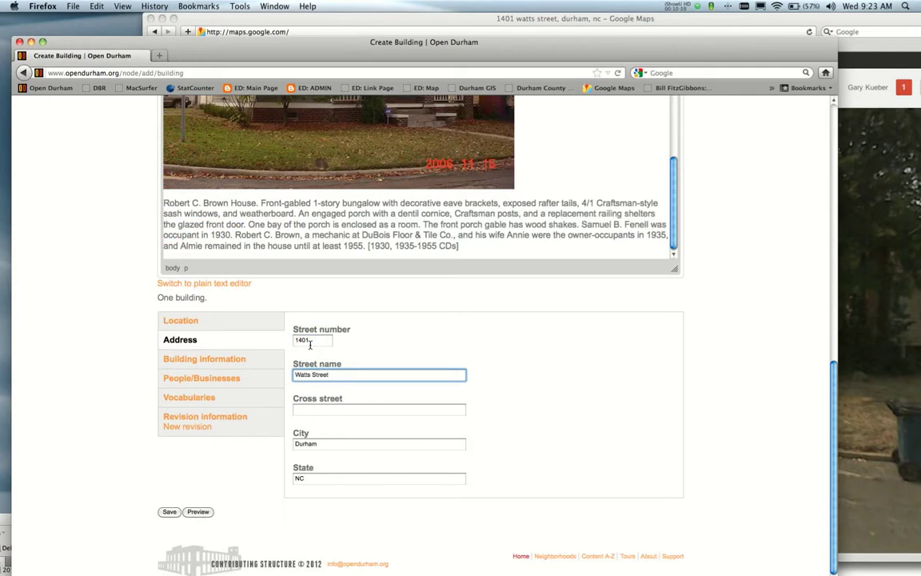
{"action": "key", "text": "Tab"}
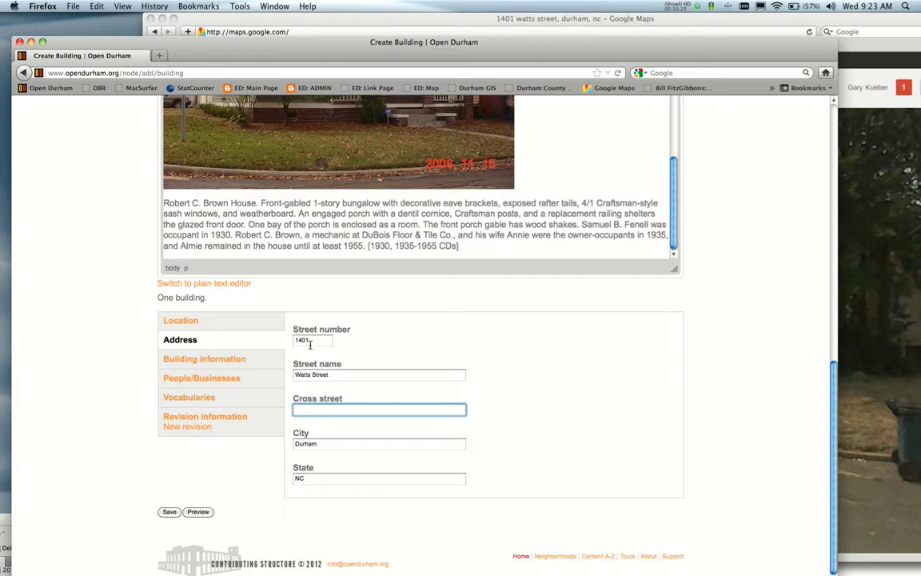
{"action": "key", "text": "Tab"}
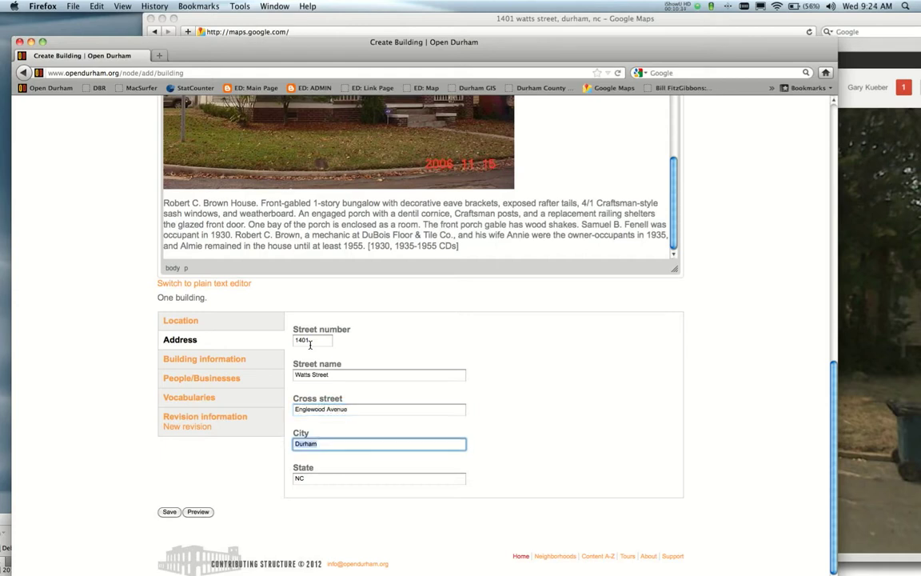
Enter 1930 as Year built under Building information, leaving the other fields and moving to MLS #.
{"action": "left_click", "coordinate": [183, 361]}
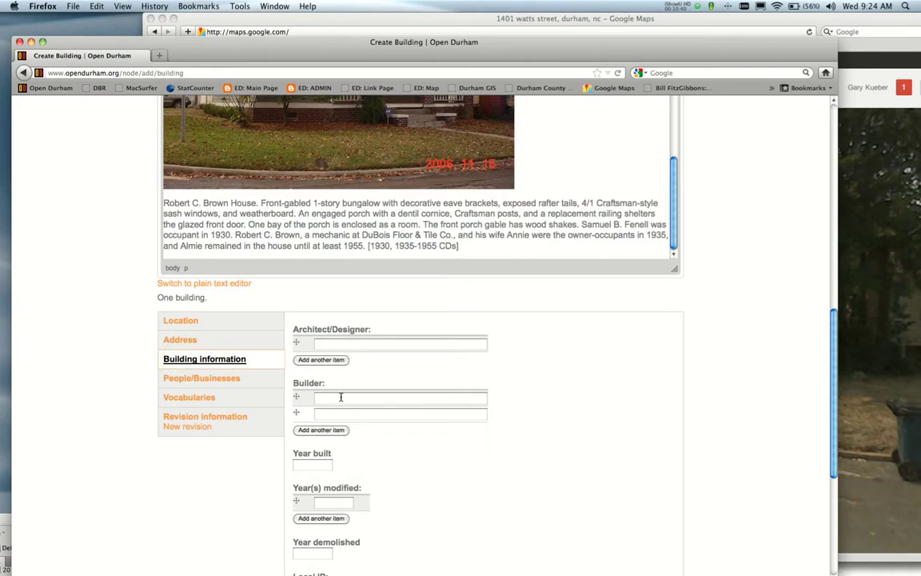
{"action": "scroll", "coordinate": [511, 384], "scroll_direction": "down", "scroll_amount": 5}
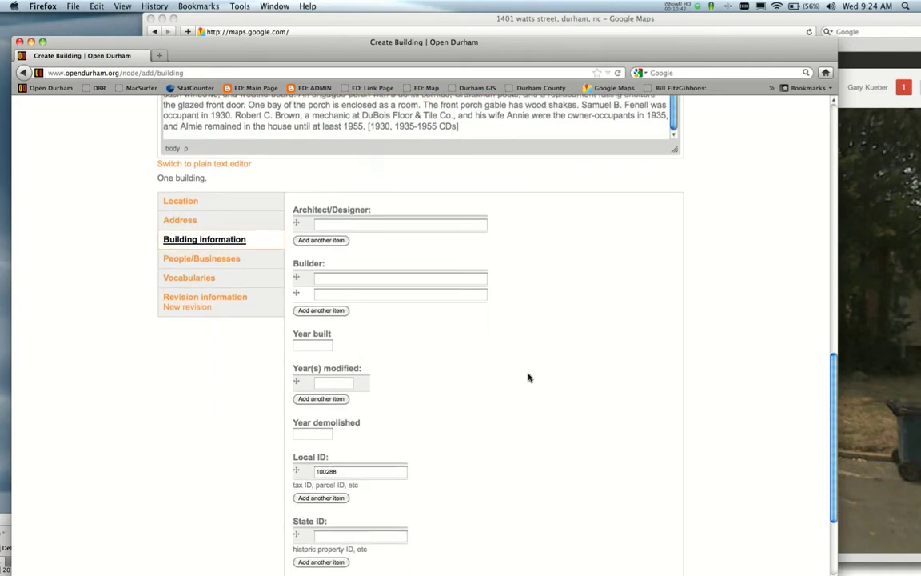
{"action": "left_click", "coordinate": [318, 297]}
{"action": "type", "text": "1930"}
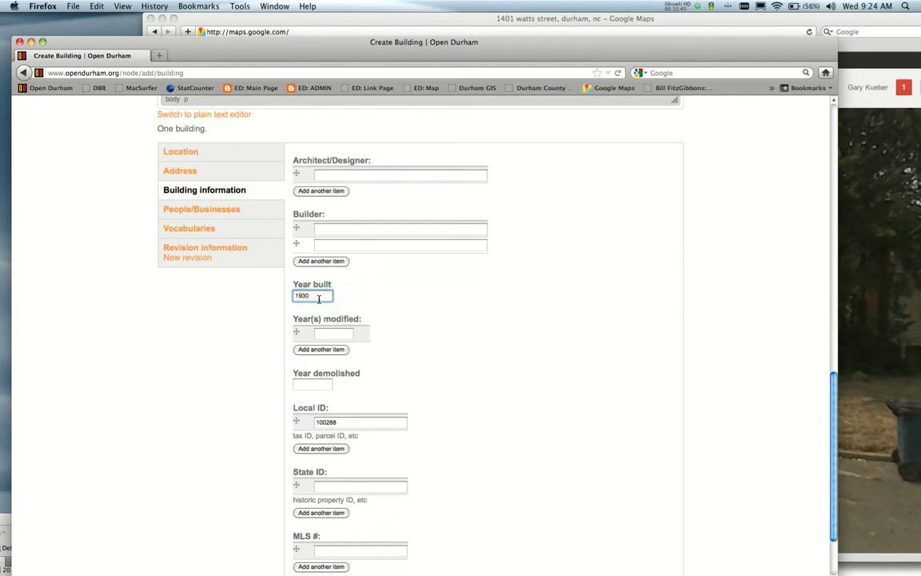
{"action": "key", "text": "Tab"}
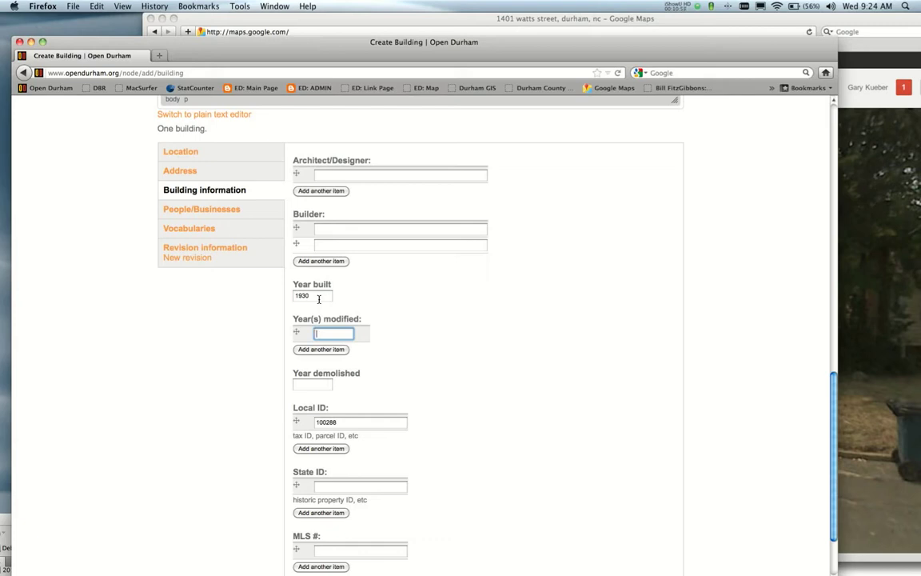
{"action": "key", "text": "Tab"}
{"action": "key", "text": "Tab"}
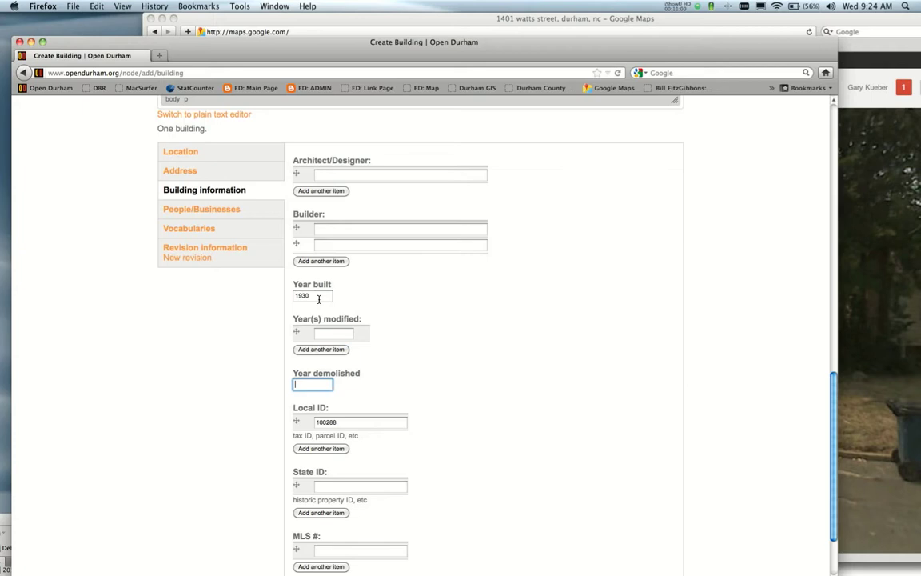
{"action": "key", "text": "Tab"}
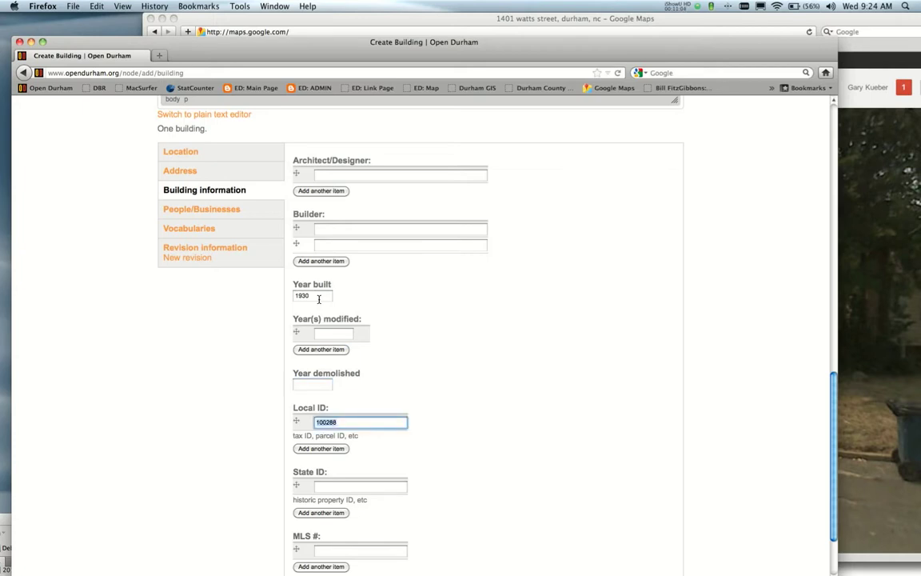
{"action": "key", "text": "Tab"}
{"action": "key", "text": "Tab"}
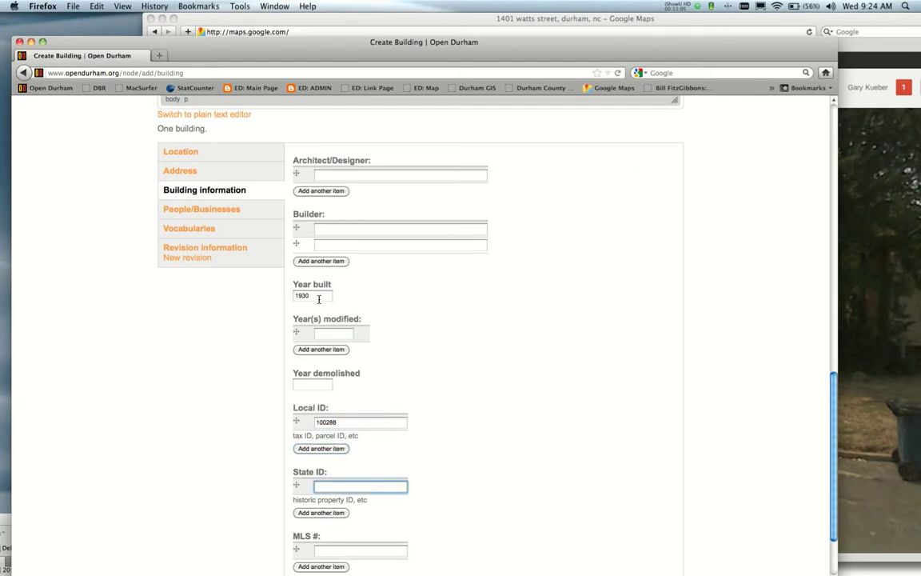
{"action": "scroll", "coordinate": [649, 198], "scroll_direction": "down", "scroll_amount": 3}
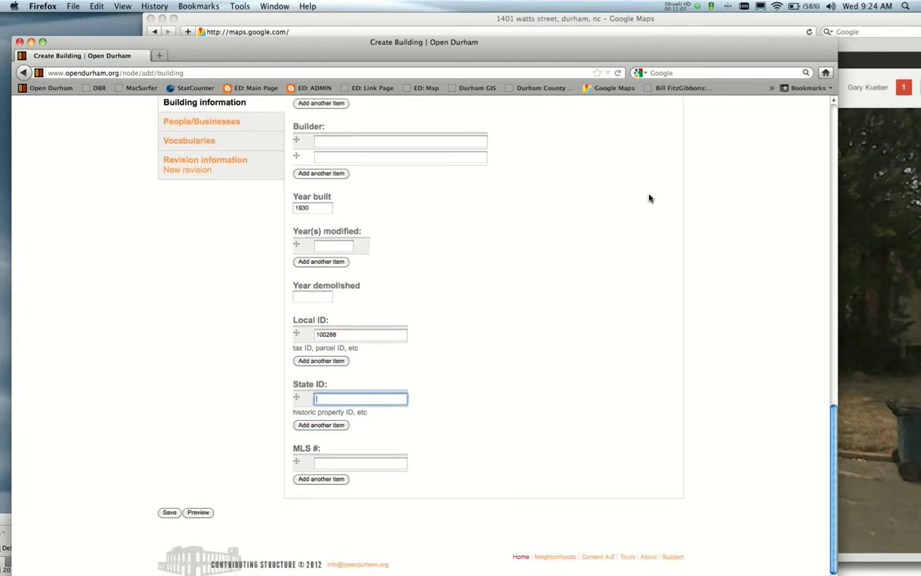
{"action": "left_click", "coordinate": [329, 463]}
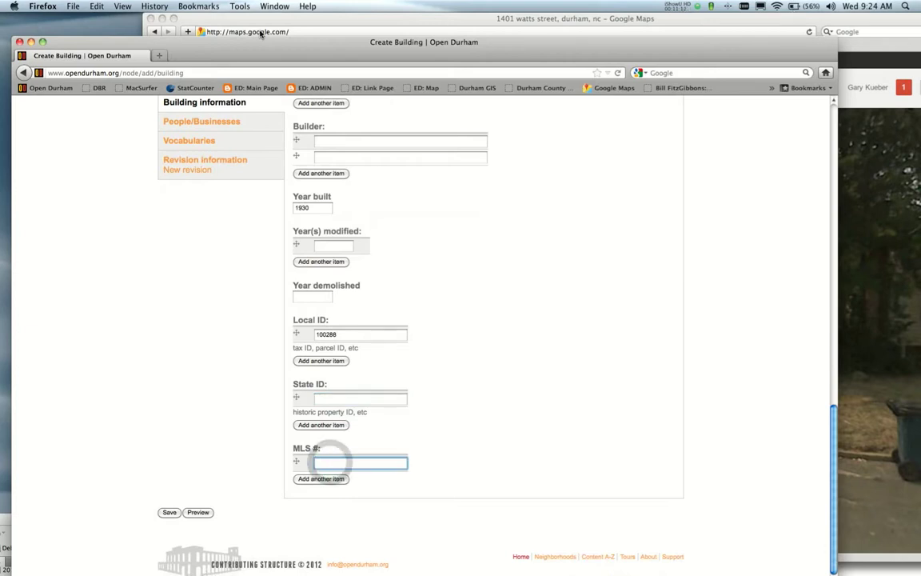
{"action": "mouse_move", "coordinate": [14, 32]}
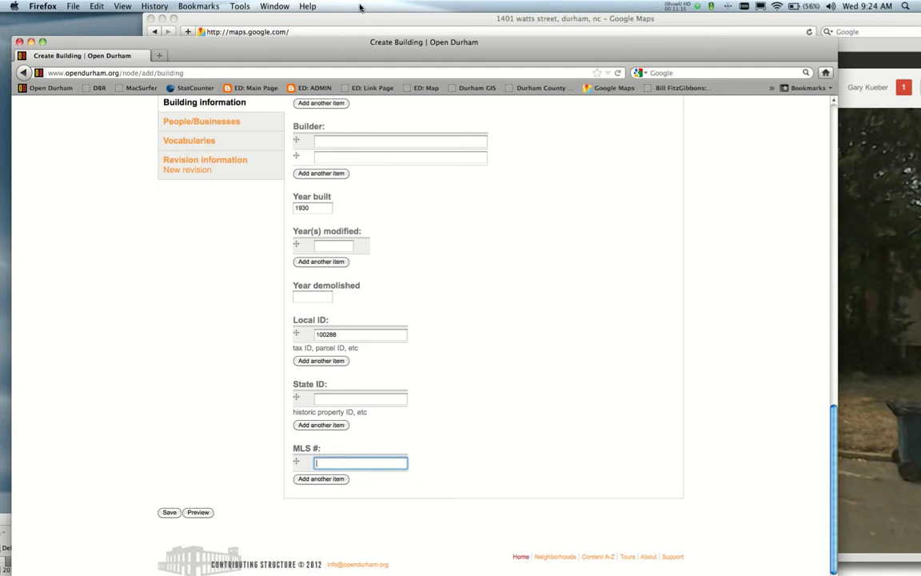
Copy the MLS# 1837758 line from the Fonville Morisey listing into the form's MLS # field.
{"action": "left_click_drag", "start_coordinate": [363, 16], "coordinate": [652, 102]}
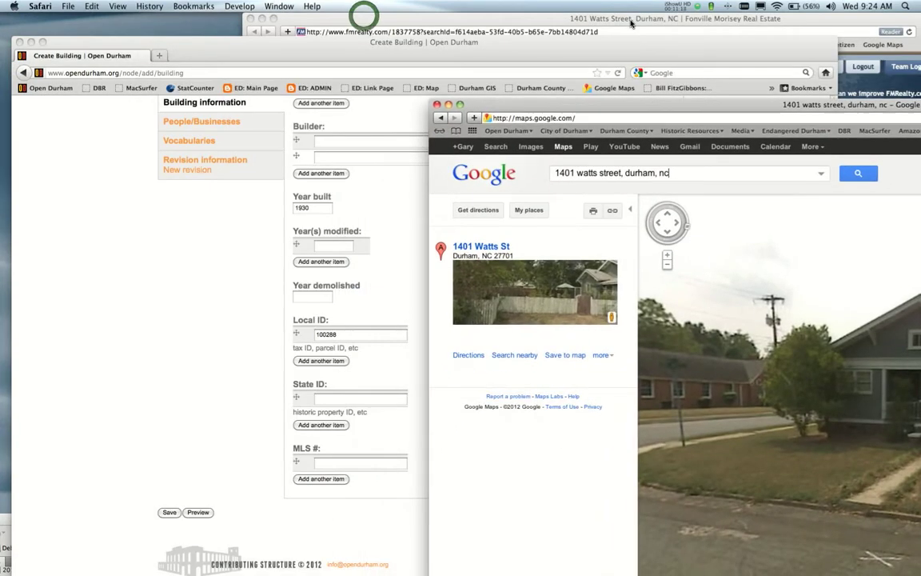
{"action": "left_click", "coordinate": [622, 15]}
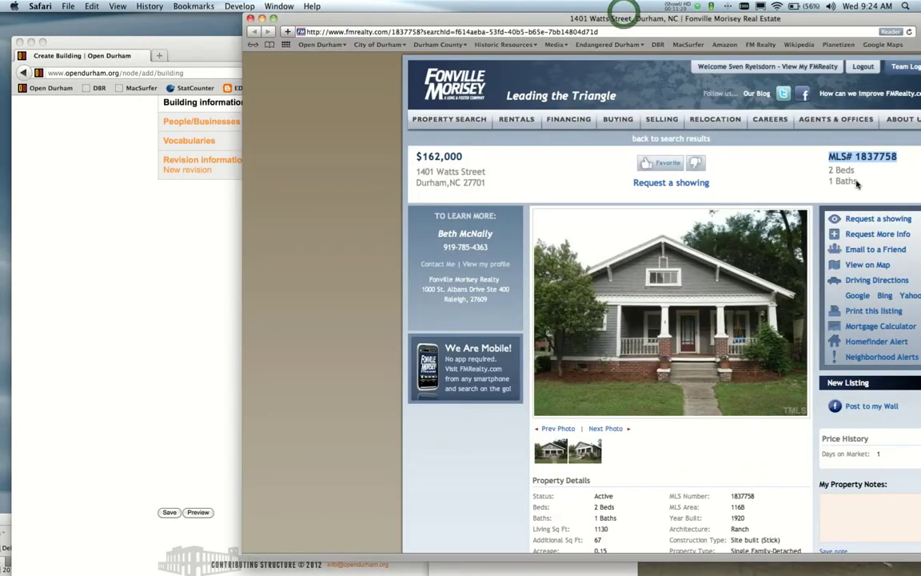
{"action": "left_click", "coordinate": [887, 168]}
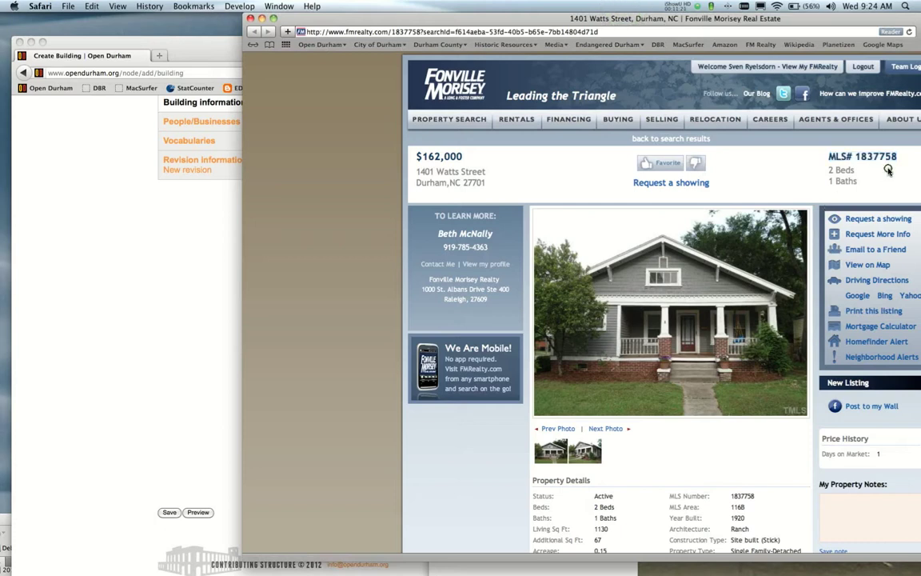
{"action": "triple_click", "coordinate": [901, 155]}
{"action": "key", "text": "super+c"}
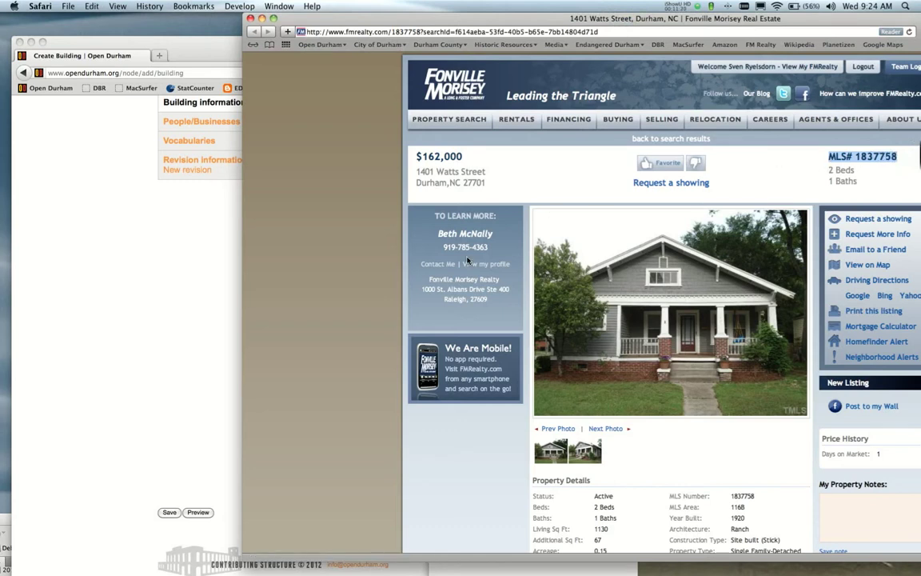
{"action": "left_click", "coordinate": [201, 301]}
{"action": "key", "text": "super+v"}
Delete the 'MLS# ' prefix so the MLS # field reads just 1837758.
{"action": "left_click_drag", "start_coordinate": [334, 462], "coordinate": [307, 462]}
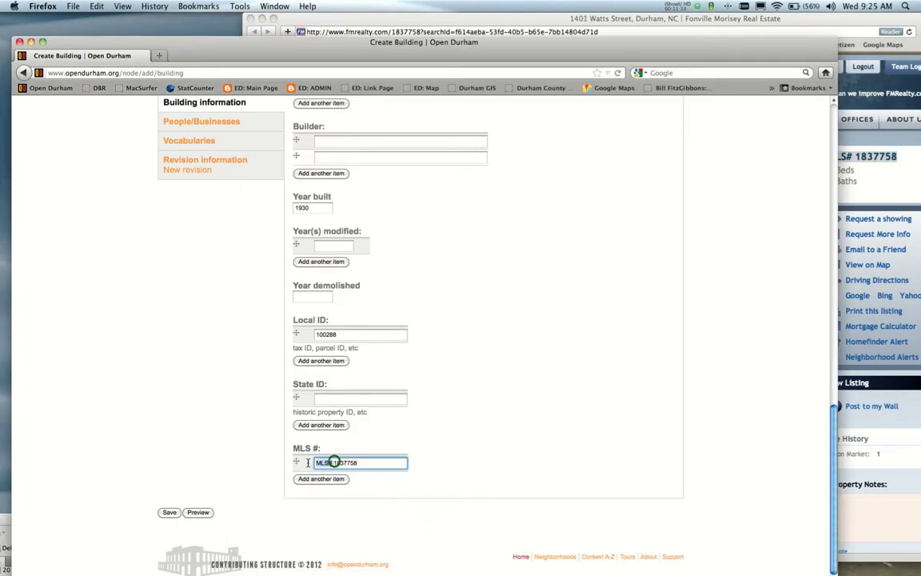
{"action": "key", "text": "BackSpace"}
{"action": "scroll", "coordinate": [169, 326], "scroll_direction": "up", "scroll_amount": 1}
{"action": "scroll", "coordinate": [169, 326], "scroll_direction": "up", "scroll_amount": 5}
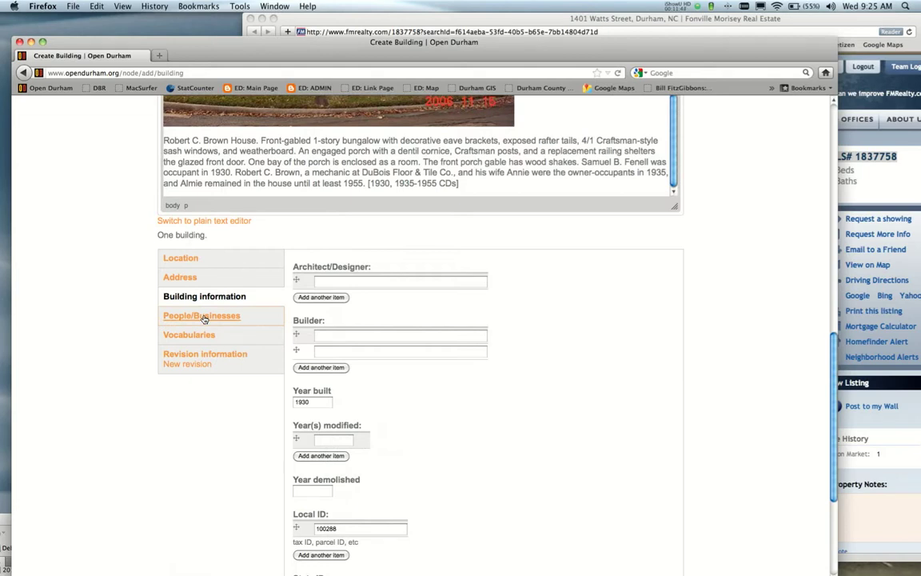
Show the People/Businesses section with Business and Person left blank, and raise the window to the screen top.
{"action": "left_click", "coordinate": [204, 316]}
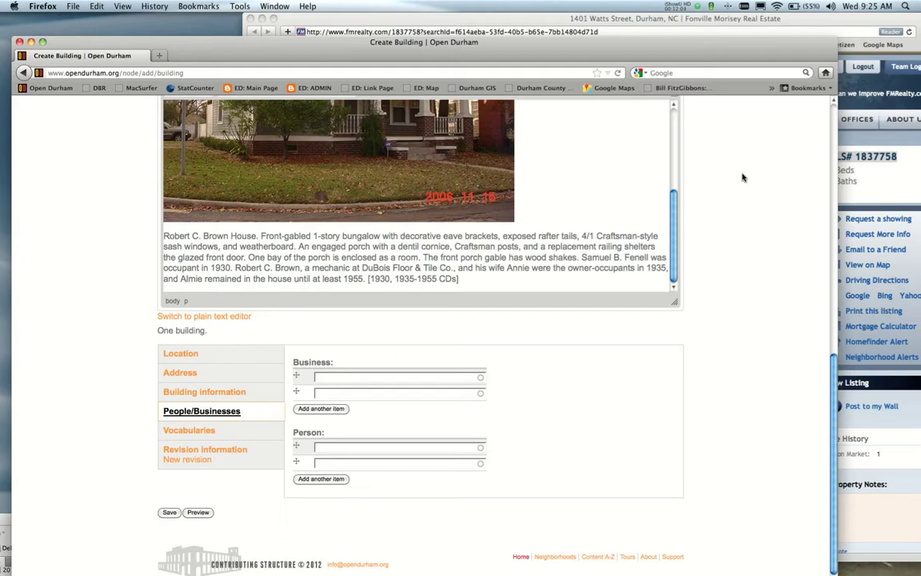
{"action": "left_click_drag", "start_coordinate": [569, 42], "coordinate": [569, 18]}
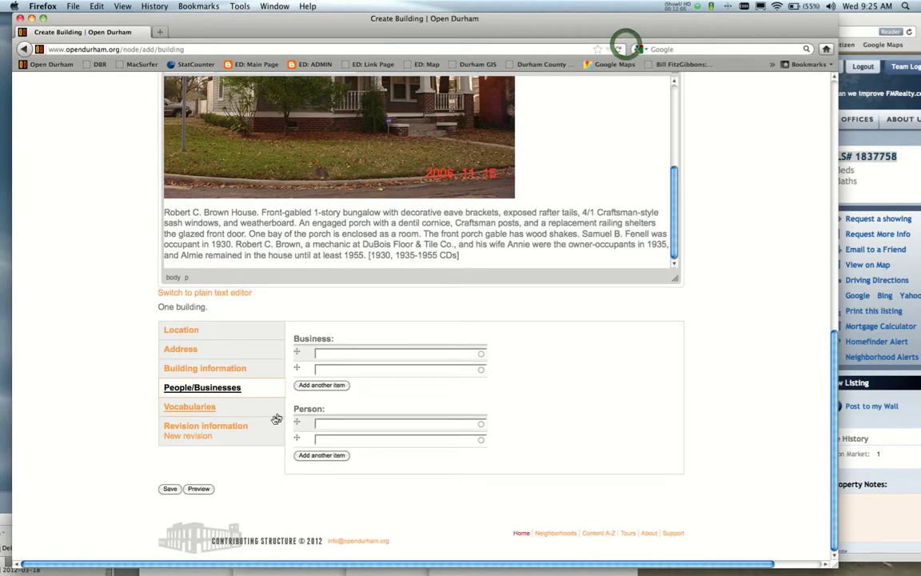
Under Vocabularies, set Type to Residential, Neighborhood to Trinity Park and National Register to Trinity Park.
{"action": "left_click", "coordinate": [201, 406]}
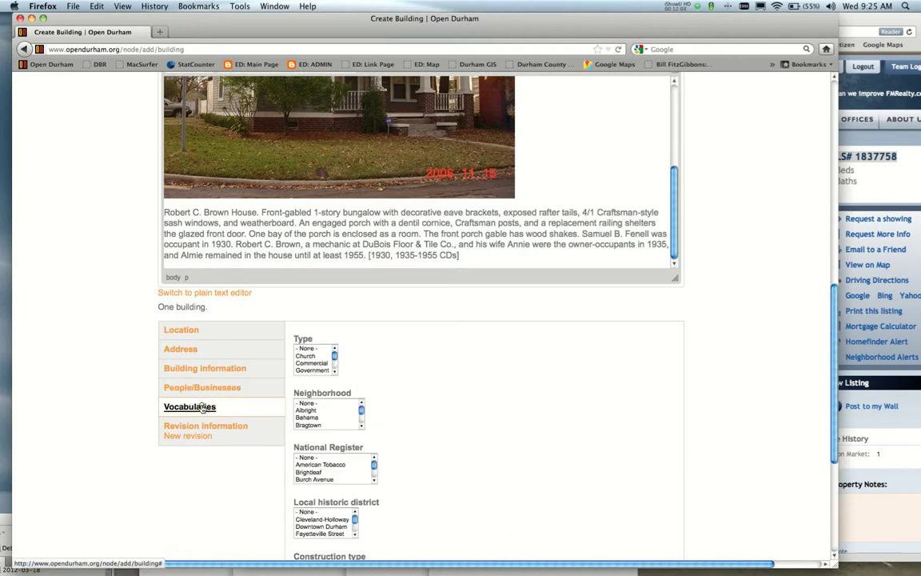
{"action": "scroll", "coordinate": [323, 358], "scroll_direction": "down", "scroll_amount": 2}
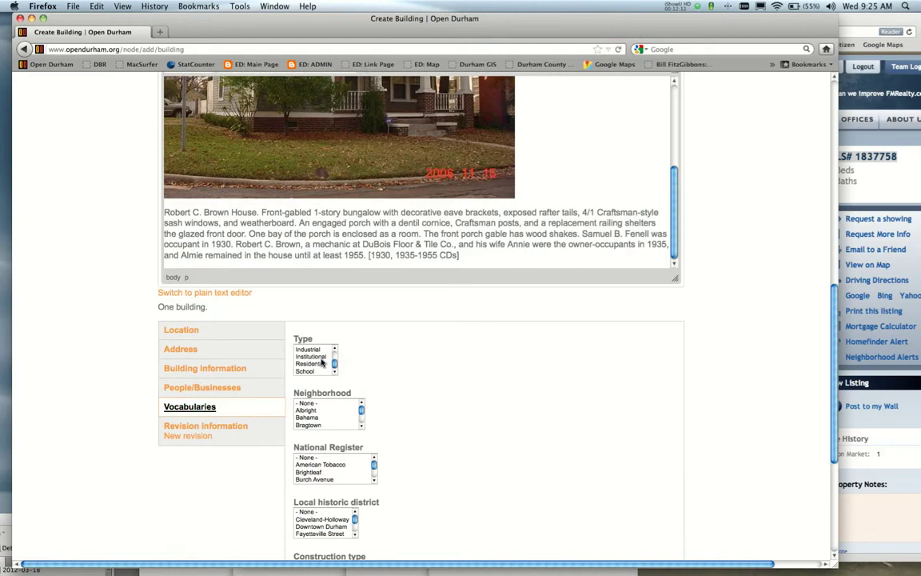
{"action": "left_click", "coordinate": [321, 363]}
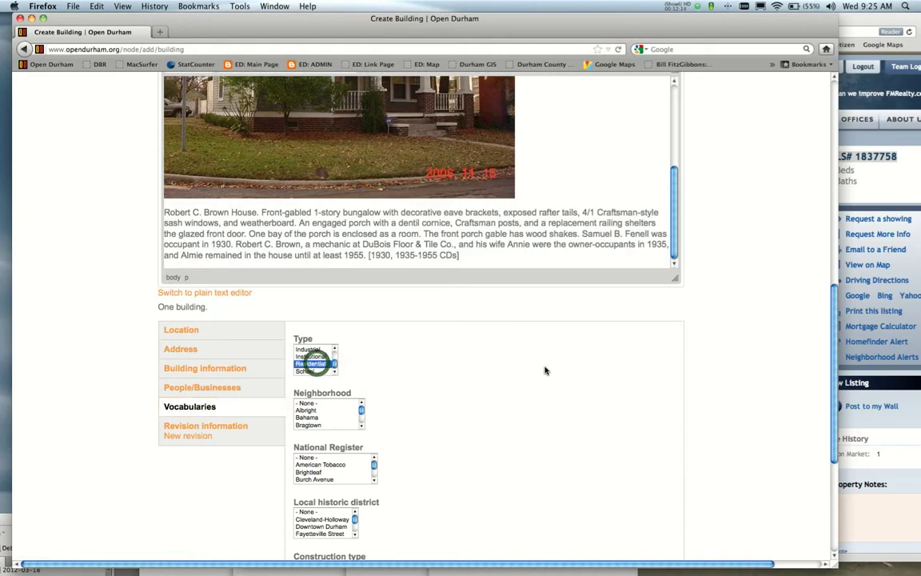
{"action": "scroll", "coordinate": [492, 335], "scroll_direction": "down", "scroll_amount": 3}
{"action": "scroll", "coordinate": [332, 274], "scroll_direction": "down", "scroll_amount": 10}
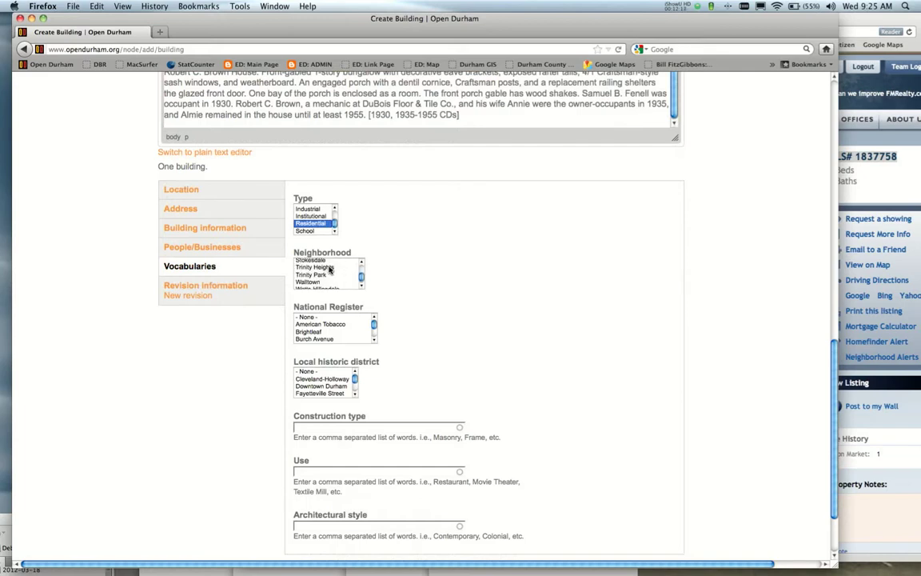
{"action": "left_click", "coordinate": [319, 275]}
{"action": "scroll", "coordinate": [345, 322], "scroll_direction": "down", "scroll_amount": 8}
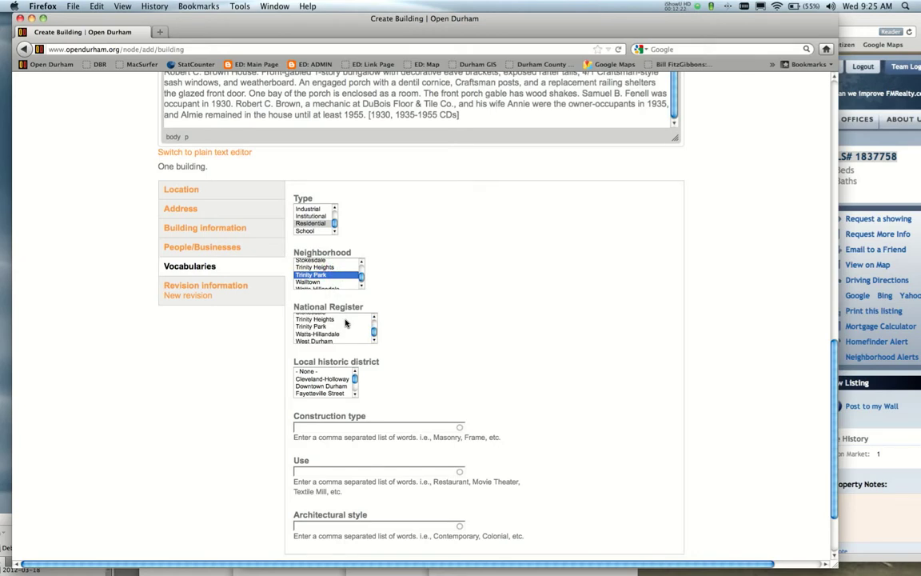
{"action": "left_click", "coordinate": [317, 326]}
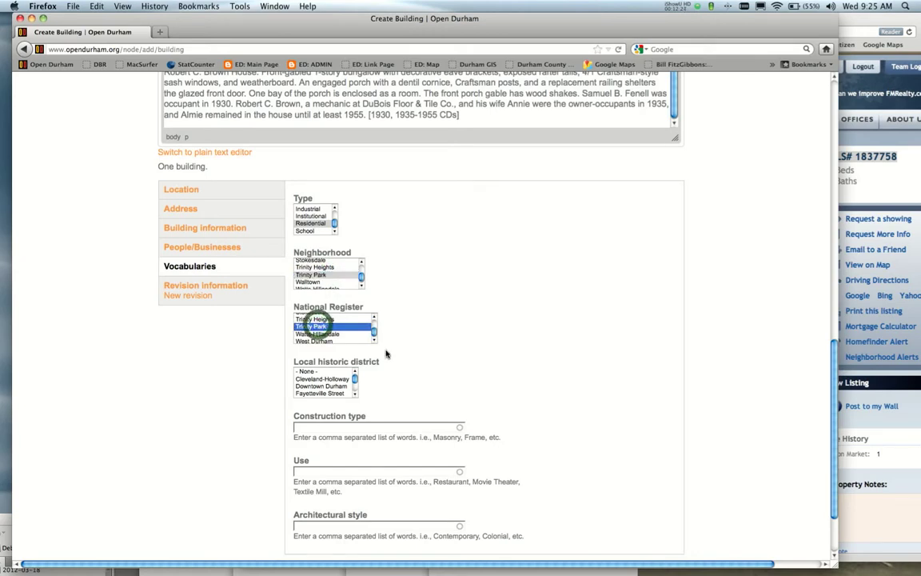
{"action": "scroll", "coordinate": [341, 381], "scroll_direction": "down", "scroll_amount": 5}
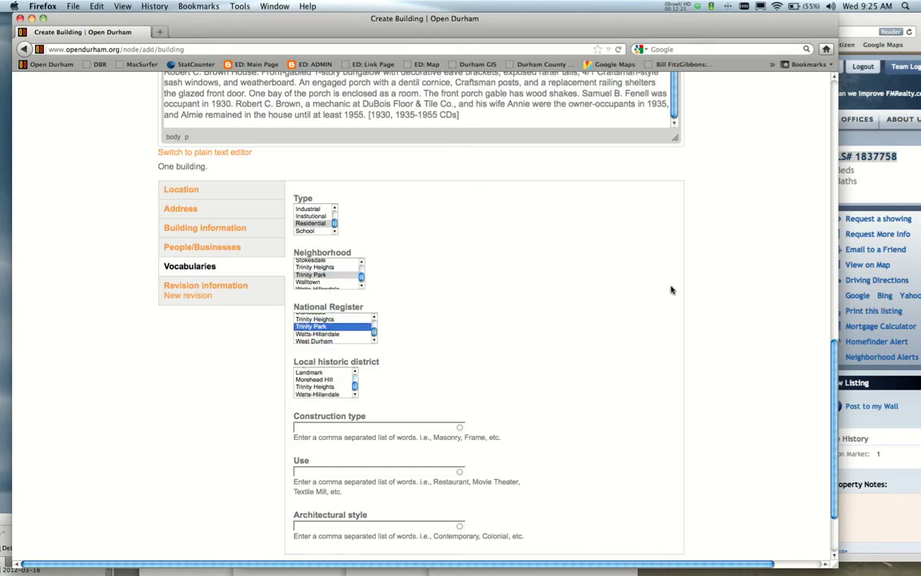
{"action": "scroll", "coordinate": [569, 288], "scroll_direction": "down", "scroll_amount": 3}
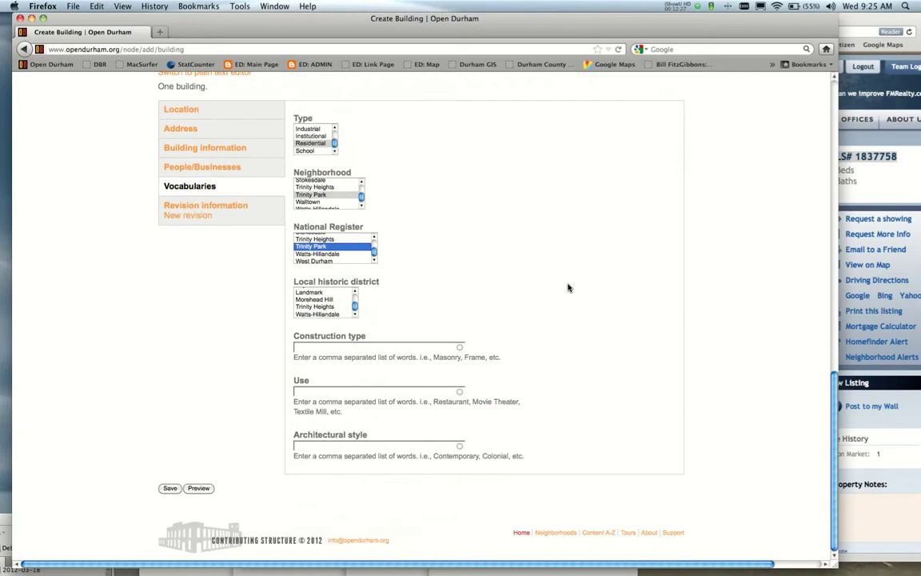
Fill in construction type Frame, use Residence only, and architectural style Craftsman, Bungalow.
{"action": "left_click", "coordinate": [348, 346]}
{"action": "type", "text": "Frame"}
{"action": "key", "text": "Tab"}
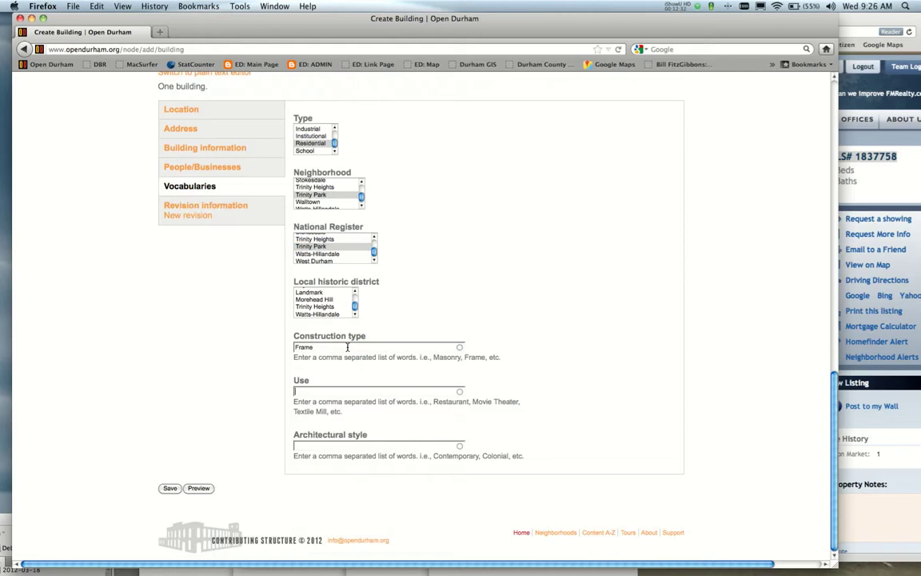
{"action": "type", "text": "Residence"}
{"action": "key", "text": "Tab"}
{"action": "left_click", "coordinate": [328, 391]}
{"action": "type", "text": ", Daycare"}
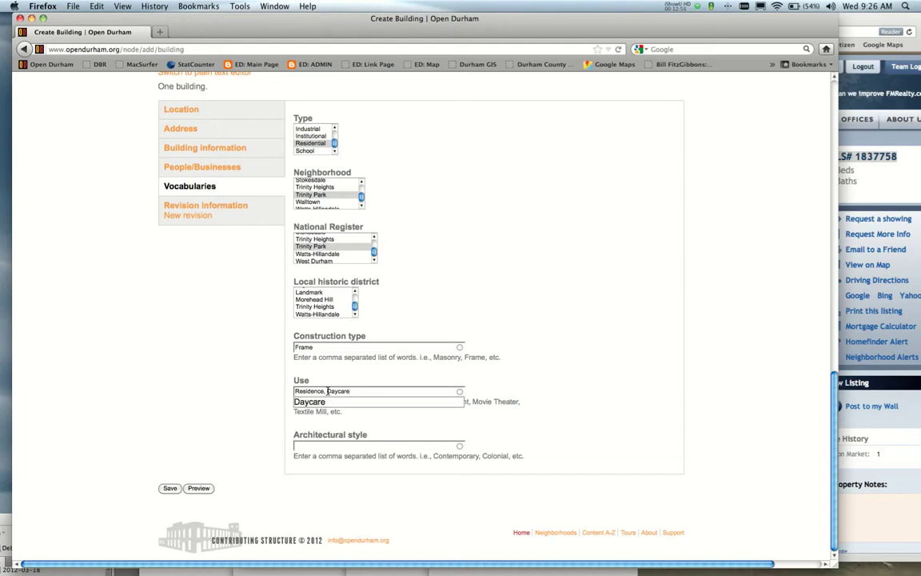
{"action": "key", "text": "BackSpace"}
{"action": "key", "text": "BackSpace"}
{"action": "key", "text": "BackSpace"}
{"action": "key", "text": "BackSpace"}
{"action": "key", "text": "BackSpace"}
{"action": "key", "text": "BackSpace"}
{"action": "key", "text": "BackSpace"}
{"action": "key", "text": "BackSpace"}
{"action": "key", "text": "BackSpace"}
{"action": "key", "text": "Tab"}
{"action": "type", "text": "Craftsman, Bungalow"}
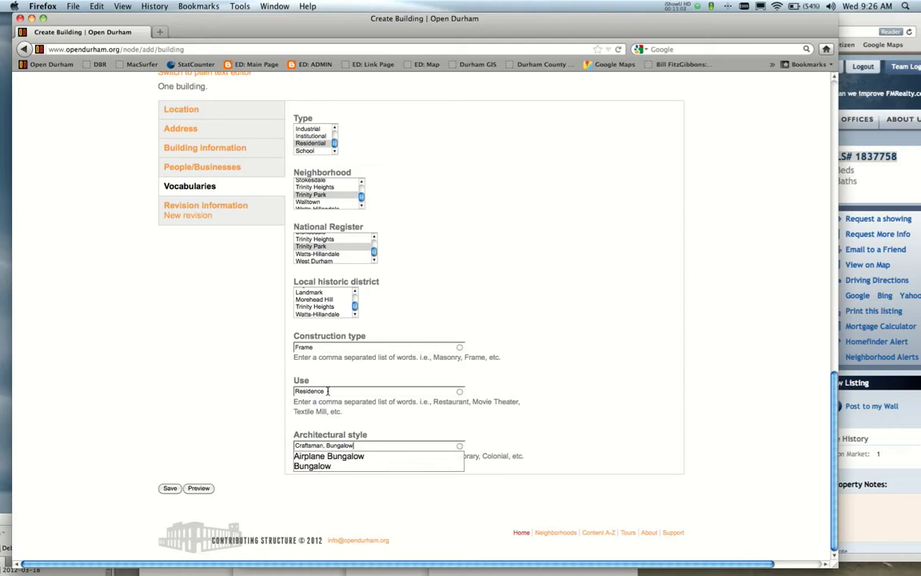
{"action": "left_click", "coordinate": [317, 463]}
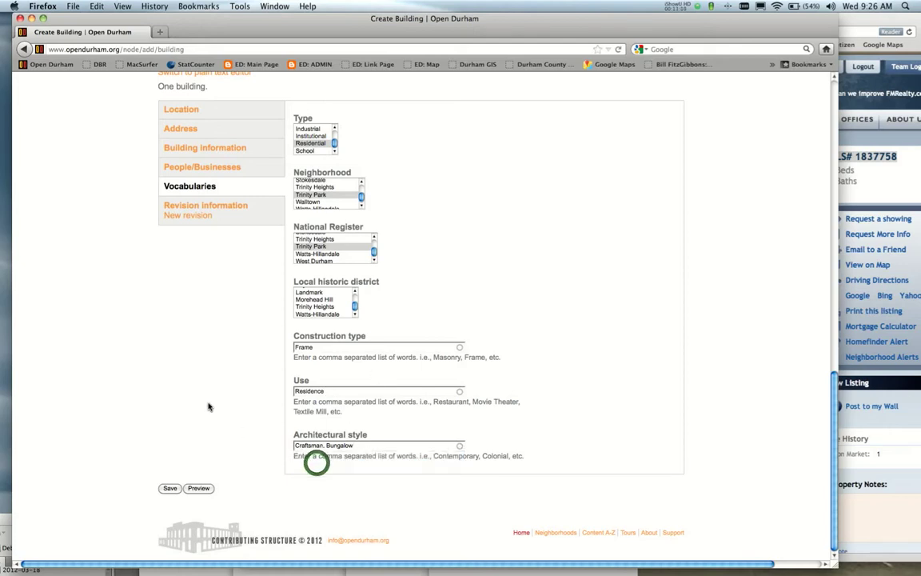
{"action": "scroll", "coordinate": [208, 407], "scroll_direction": "up", "scroll_amount": 1}
{"action": "scroll", "coordinate": [208, 407], "scroll_direction": "up", "scroll_amount": 10}
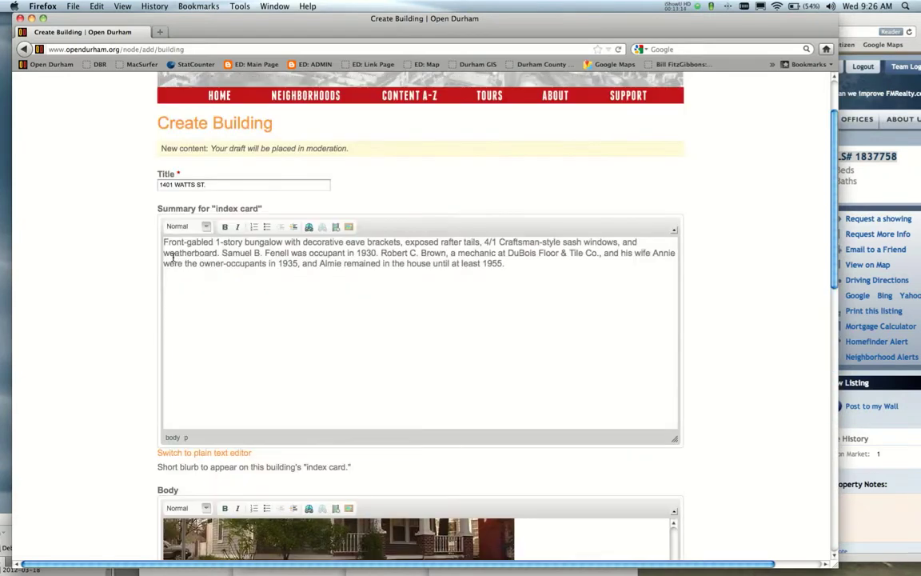
{"action": "scroll", "coordinate": [113, 310], "scroll_direction": "down", "scroll_amount": 3}
{"action": "scroll", "coordinate": [113, 310], "scroll_direction": "down", "scroll_amount": 3}
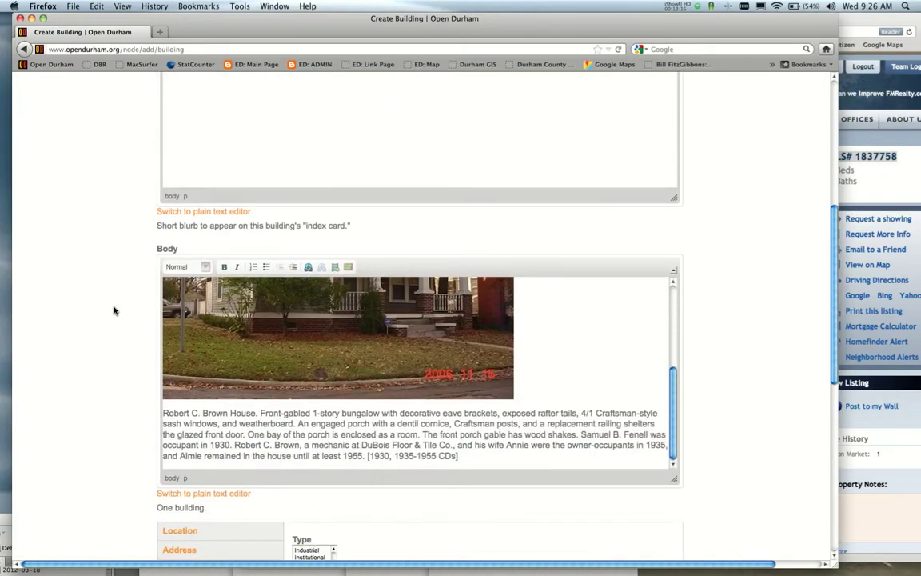
{"action": "scroll", "coordinate": [259, 370], "scroll_direction": "up", "scroll_amount": 5}
{"action": "scroll", "coordinate": [258, 370], "scroll_direction": "down", "scroll_amount": 5}
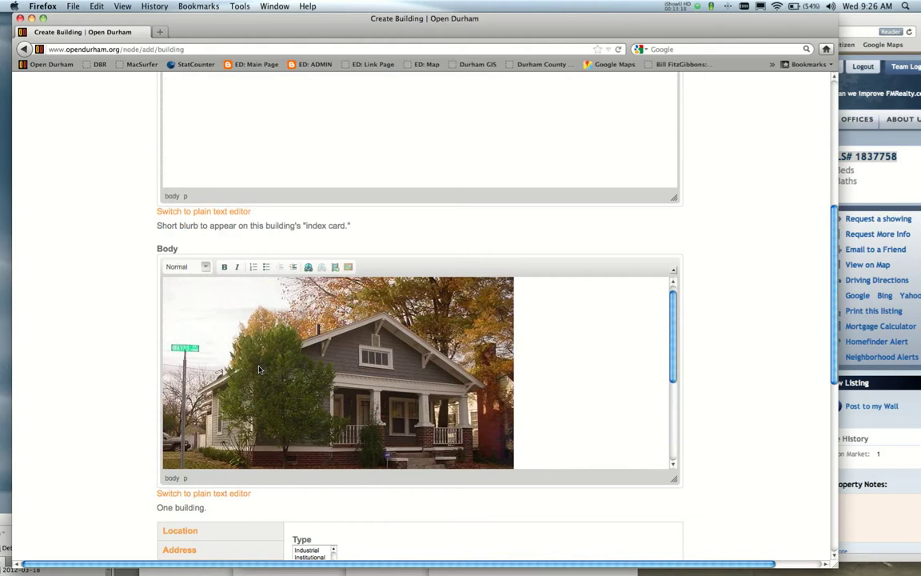
{"action": "scroll", "coordinate": [134, 390], "scroll_direction": "down", "scroll_amount": 8}
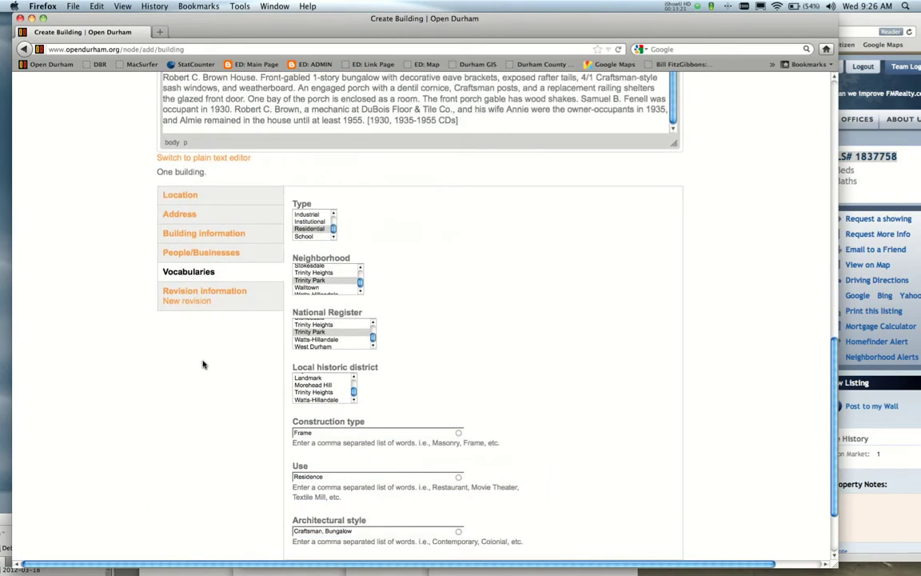
{"action": "scroll", "coordinate": [203, 361], "scroll_direction": "down", "scroll_amount": 2}
{"action": "left_click", "coordinate": [169, 497]}
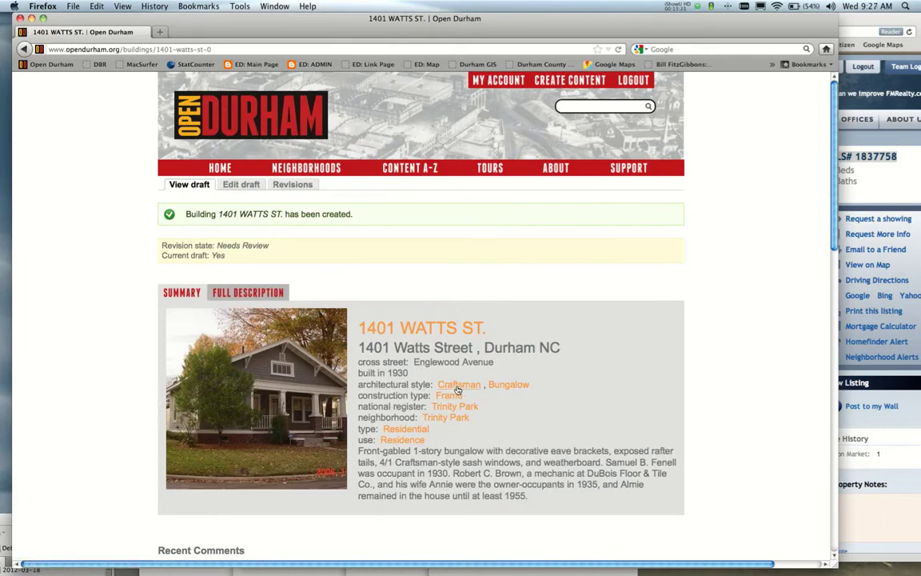
{"action": "scroll", "coordinate": [520, 394], "scroll_direction": "down", "scroll_amount": 15}
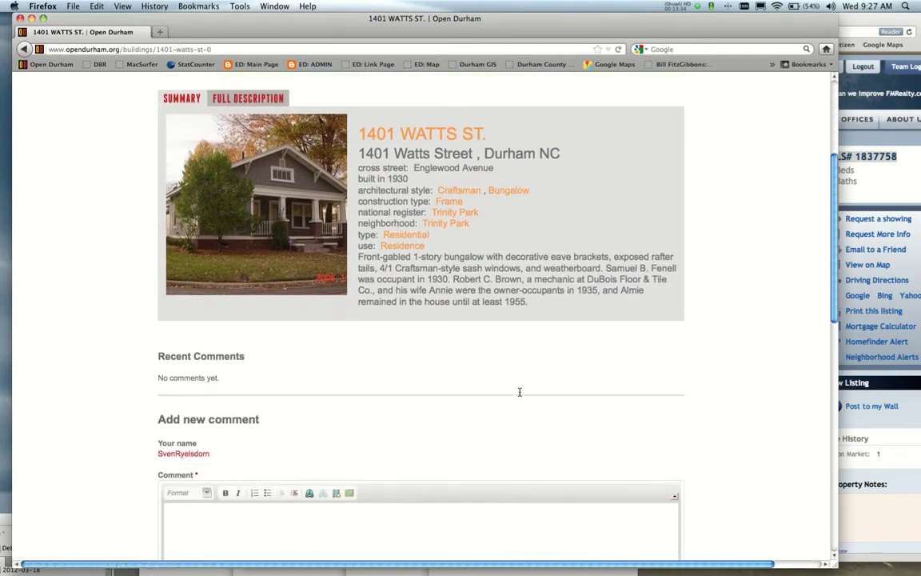
{"action": "scroll", "coordinate": [520, 393], "scroll_direction": "down", "scroll_amount": 4}
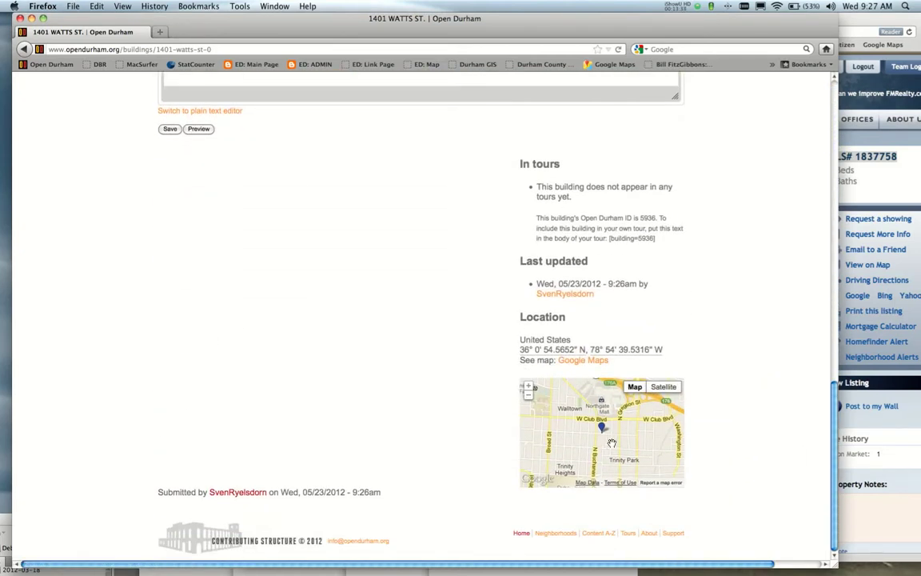
{"action": "scroll", "coordinate": [419, 436], "scroll_direction": "up", "scroll_amount": 4}
{"action": "scroll", "coordinate": [741, 435], "scroll_direction": "up", "scroll_amount": 8}
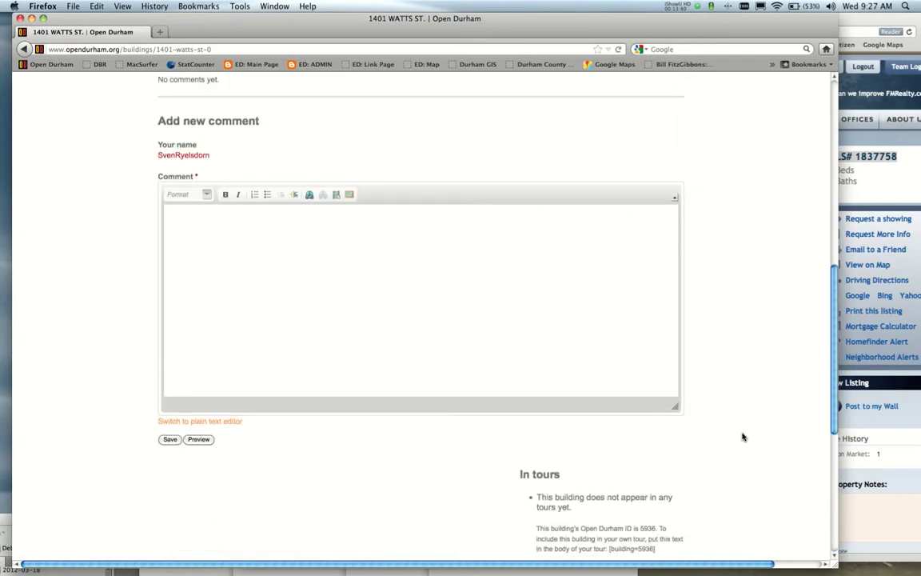